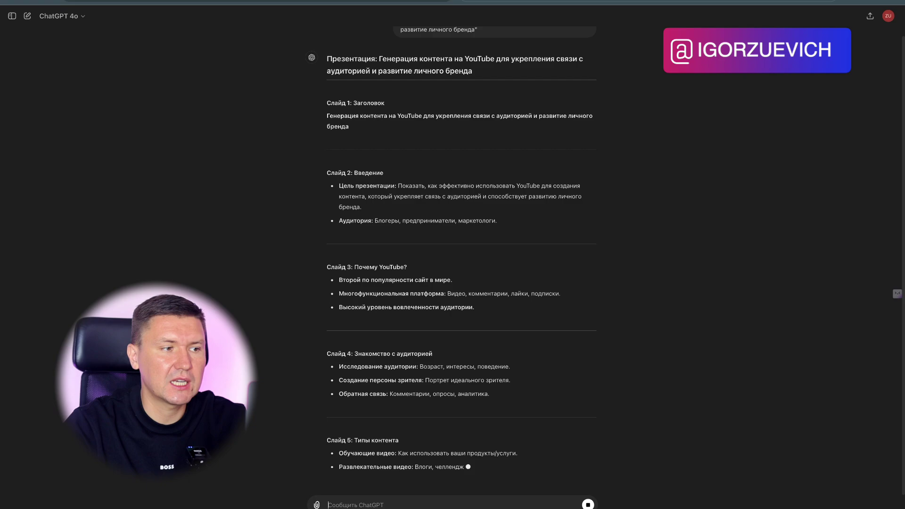
# - Review the request and the generated slide-by-slide outline for the YouTube content presentation, from the title slide to the contact slide
pyautogui.scroll(5, 576, 284)
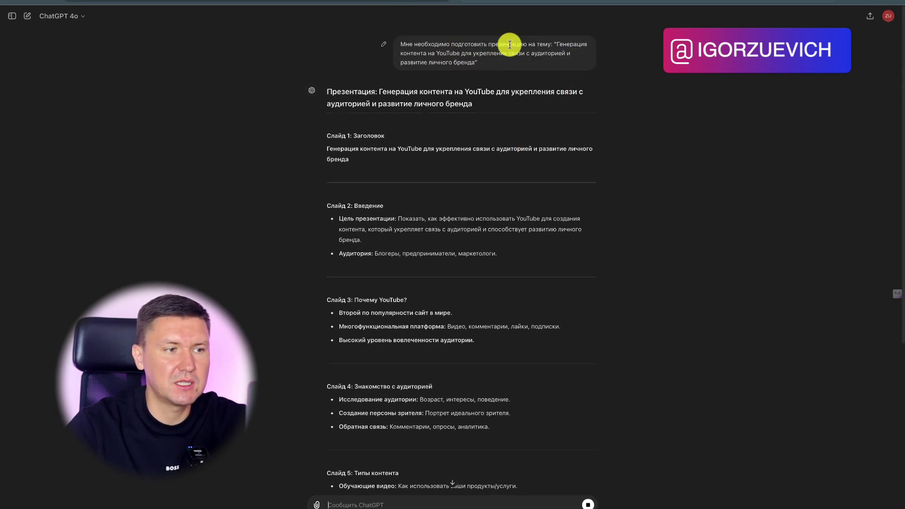
pyautogui.scroll(-6, 611, 222)
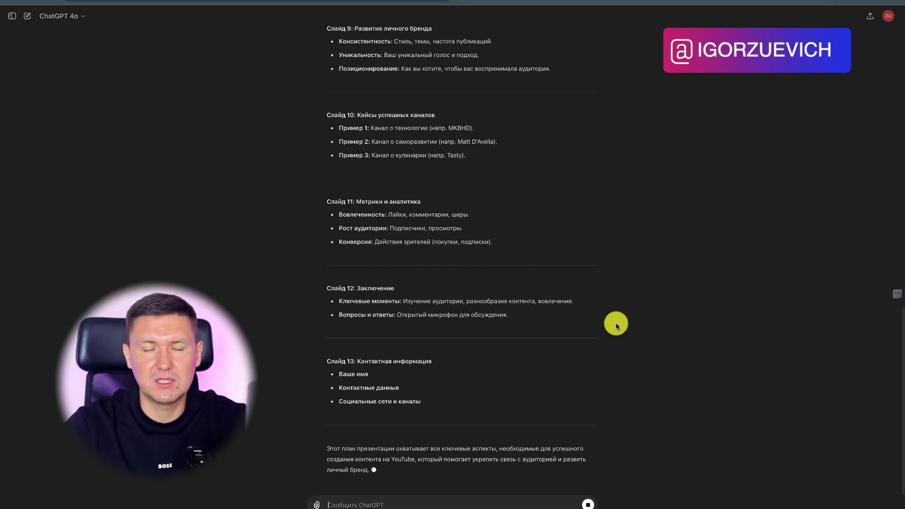
pyautogui.scroll(7, 616, 322)
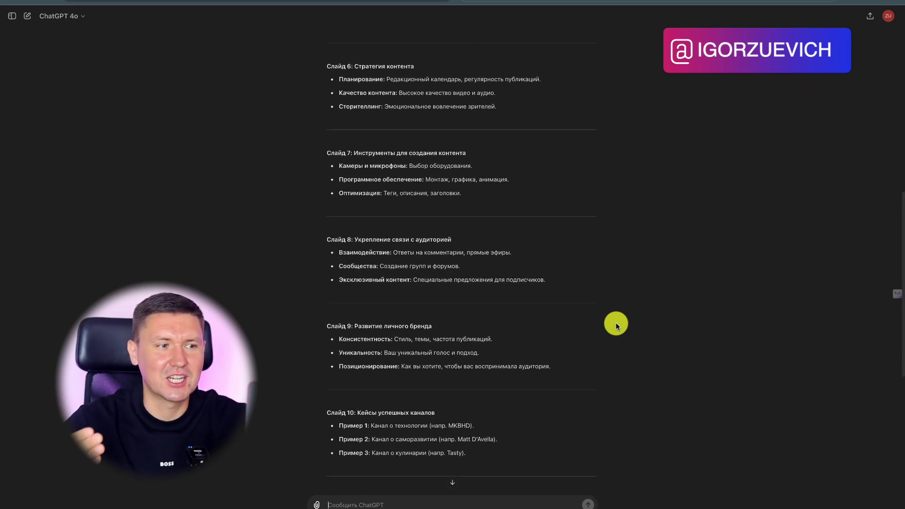
pyautogui.scroll(-7, 615, 323)
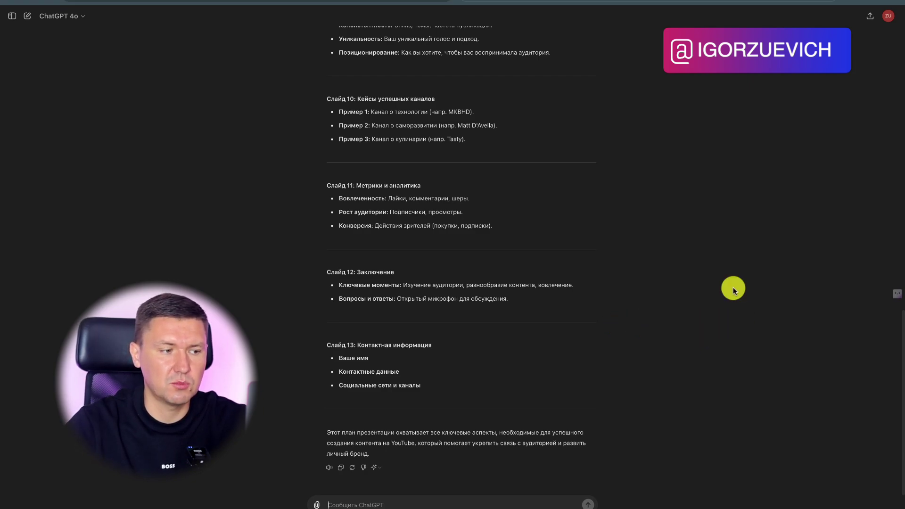
pyautogui.scroll(20, 606, 279)
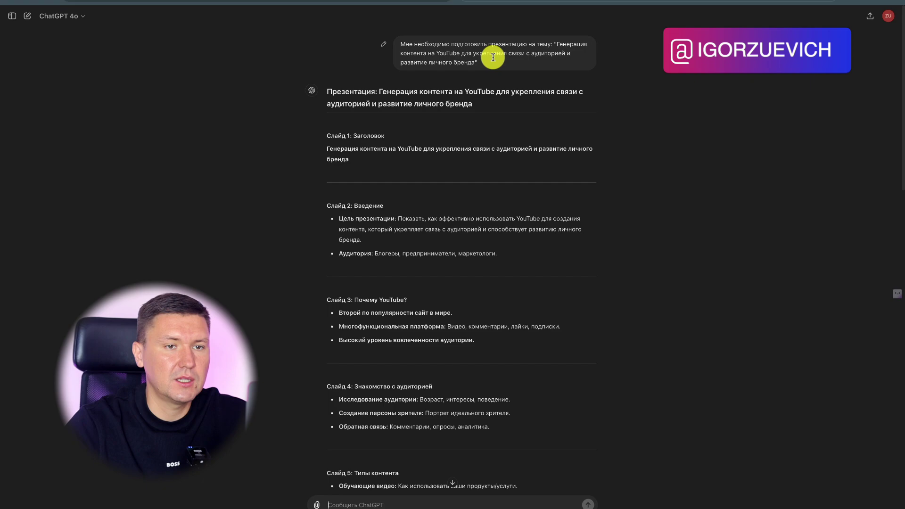
# - Examine the custom instructions about the user's role and the preferred response style, leaving them unsaved
pyautogui.click(889, 16)
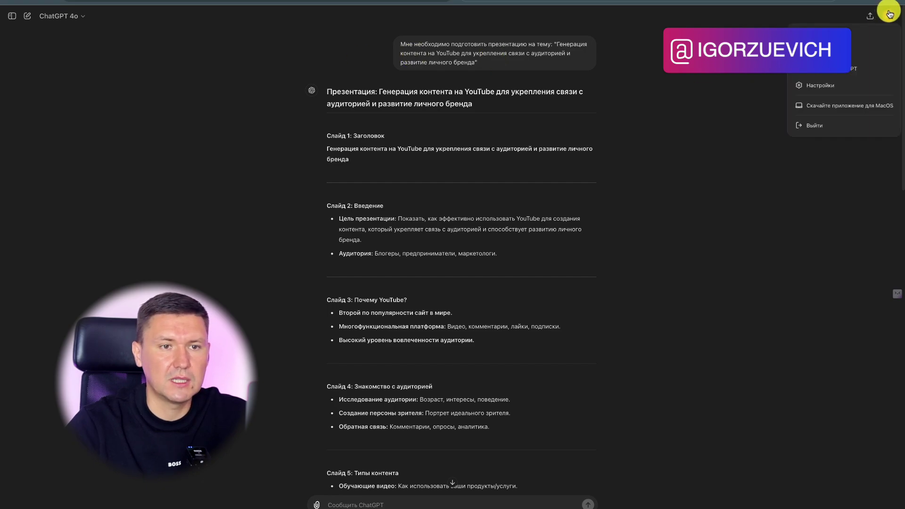
pyautogui.click(855, 71)
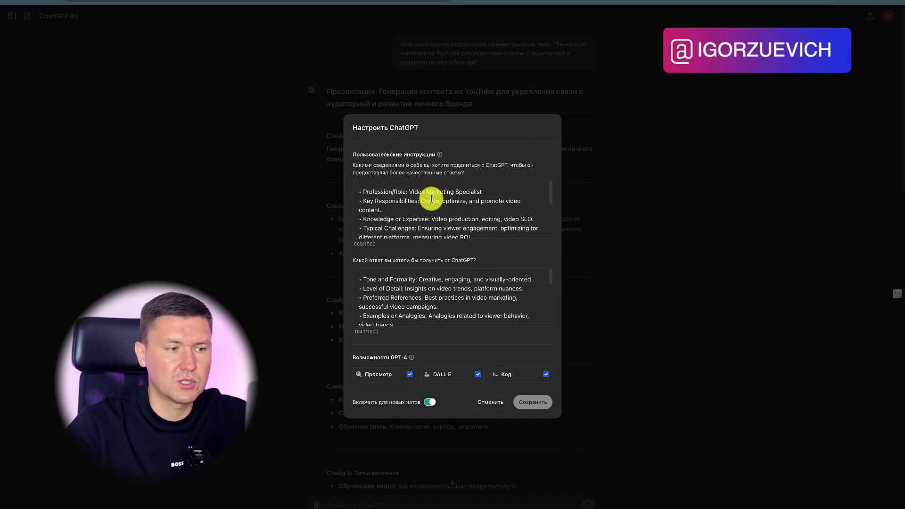
pyautogui.scroll(-3, 463, 232)
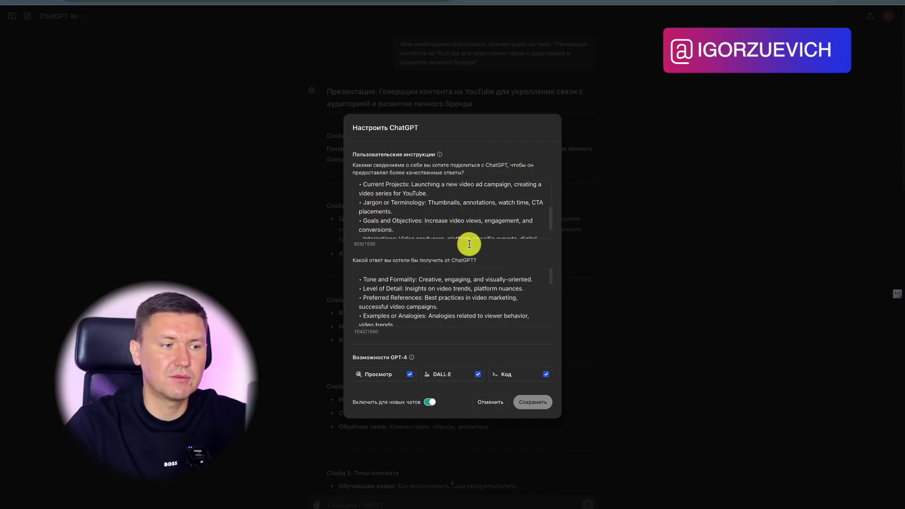
pyautogui.scroll(-5, 467, 278)
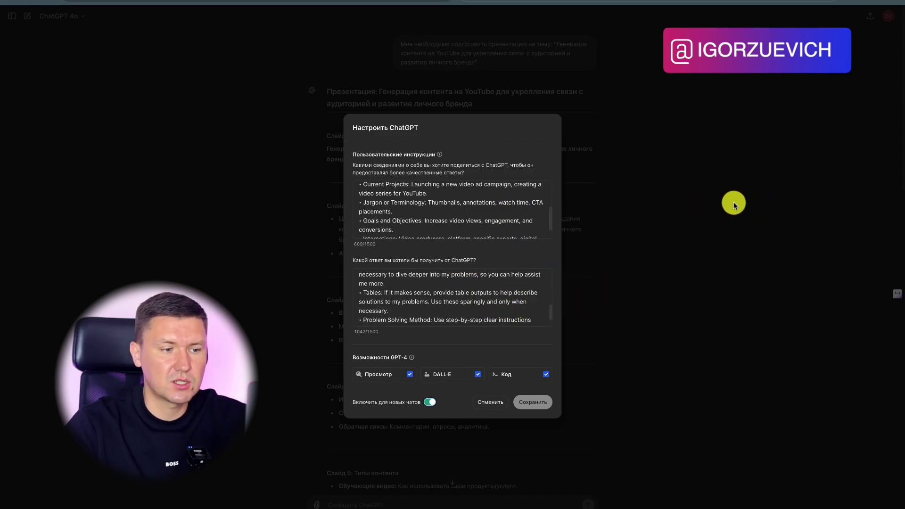
pyautogui.click(731, 213)
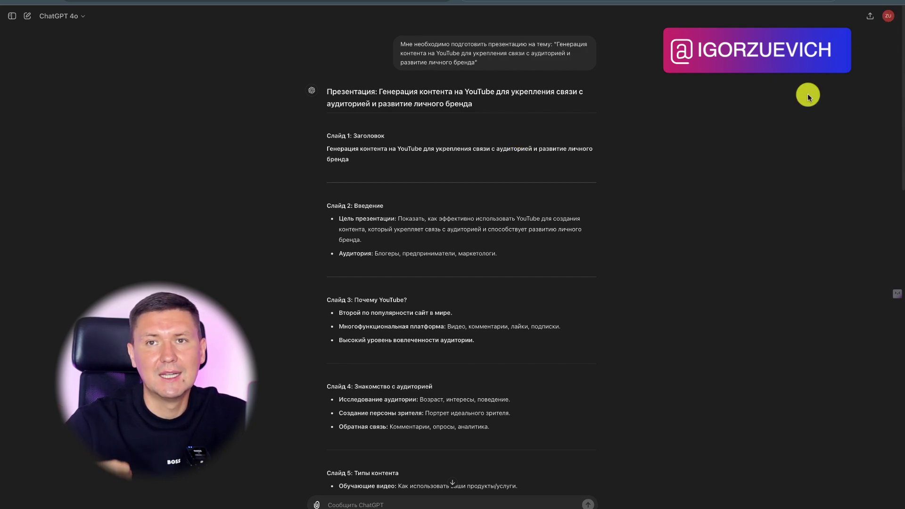
# - Switch to Telegram and examine the saved #design and #LP prompts for PowerPoint presentations, including the VBA code prompt
pyautogui.moveTo(608, 505)
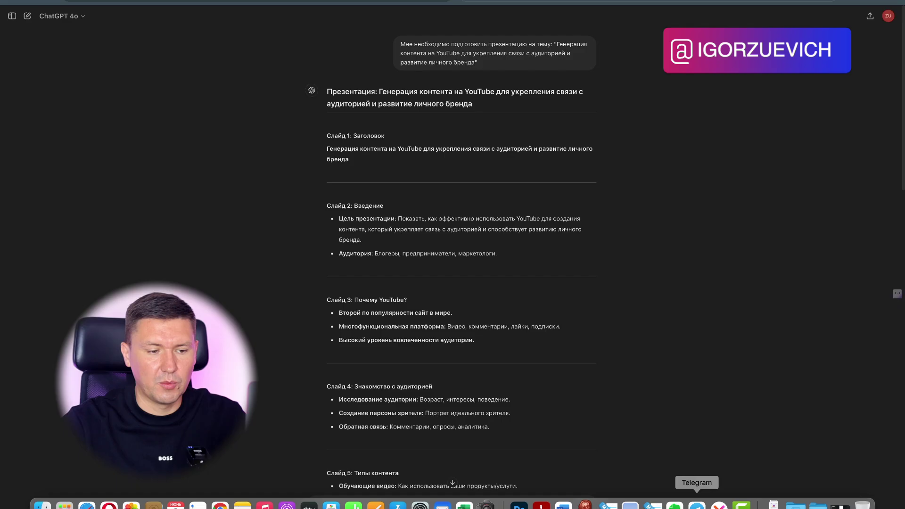
pyautogui.click(697, 505)
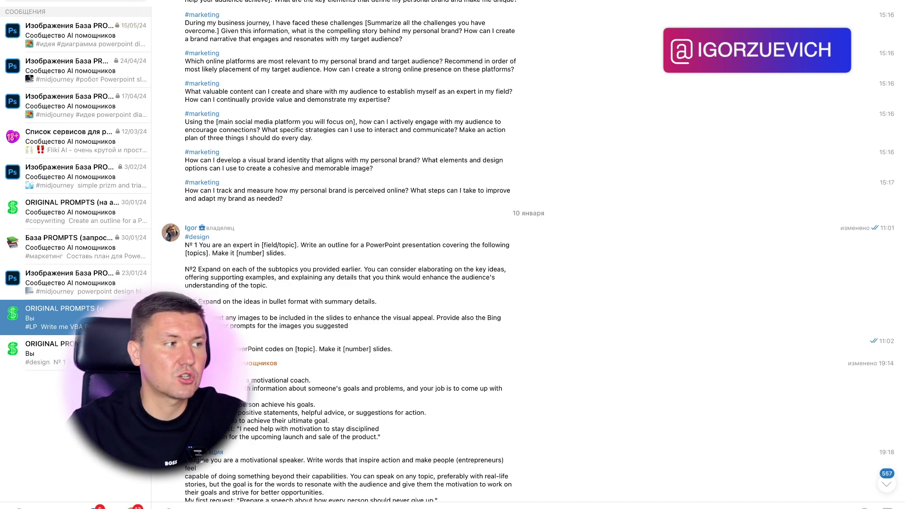
pyautogui.press('Escape')
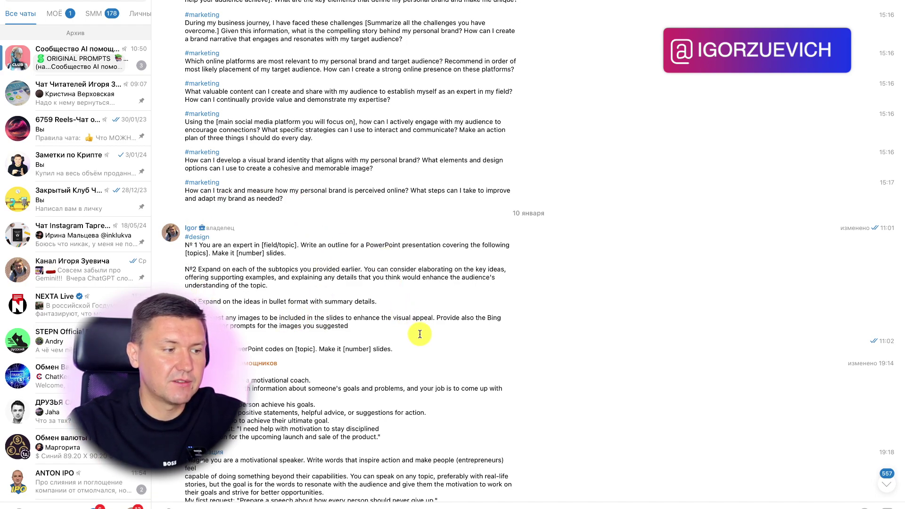
pyautogui.scroll(-1, 424, 317)
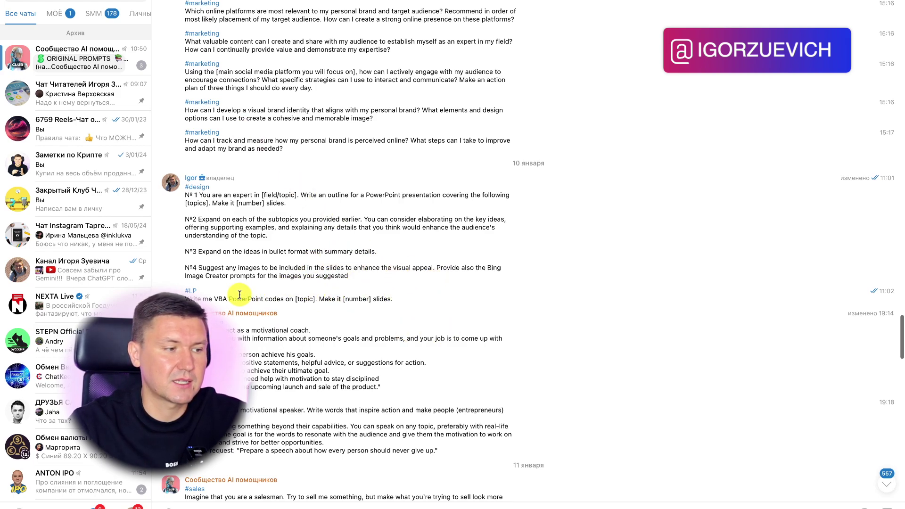
pyautogui.moveTo(229, 298); pyautogui.dragTo(395, 300)
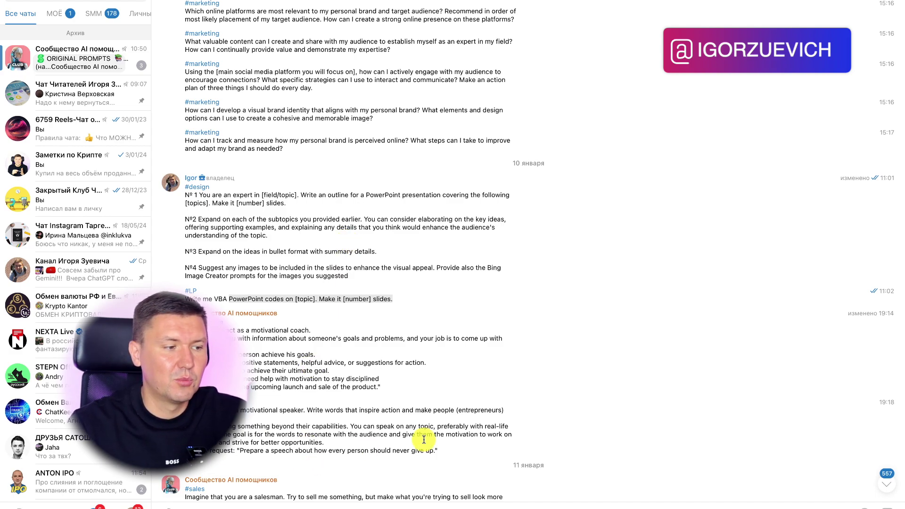
pyautogui.click(244, 303)
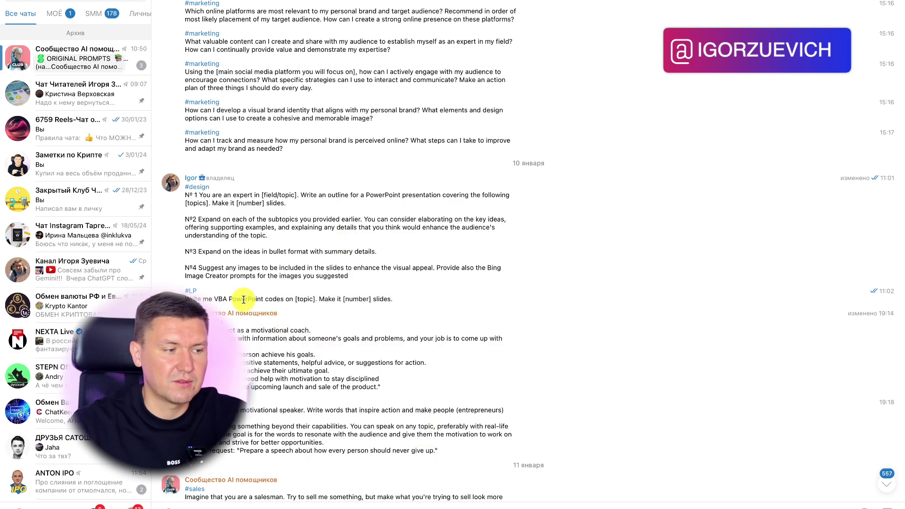
# - Switch back to ChatGPT in Google Chrome and examine all slides of the generated presentation outline
pyautogui.moveTo(376, 505)
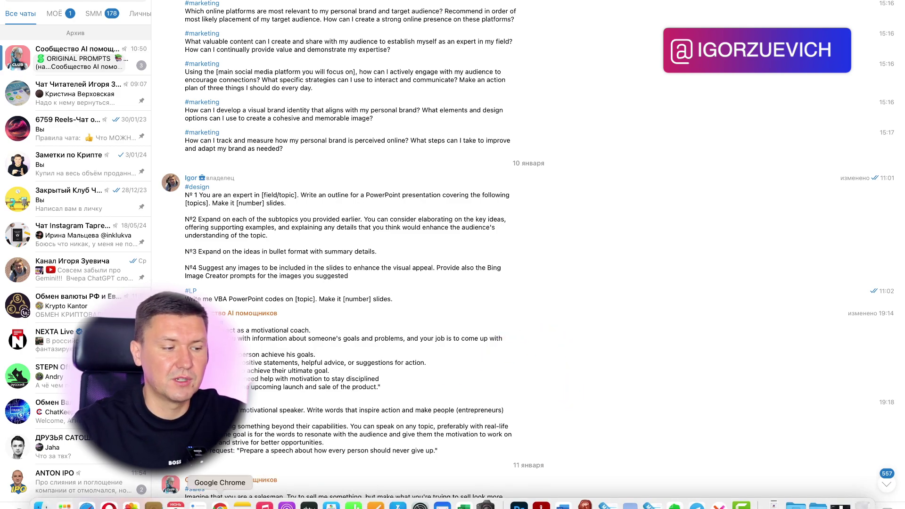
pyautogui.click(220, 506)
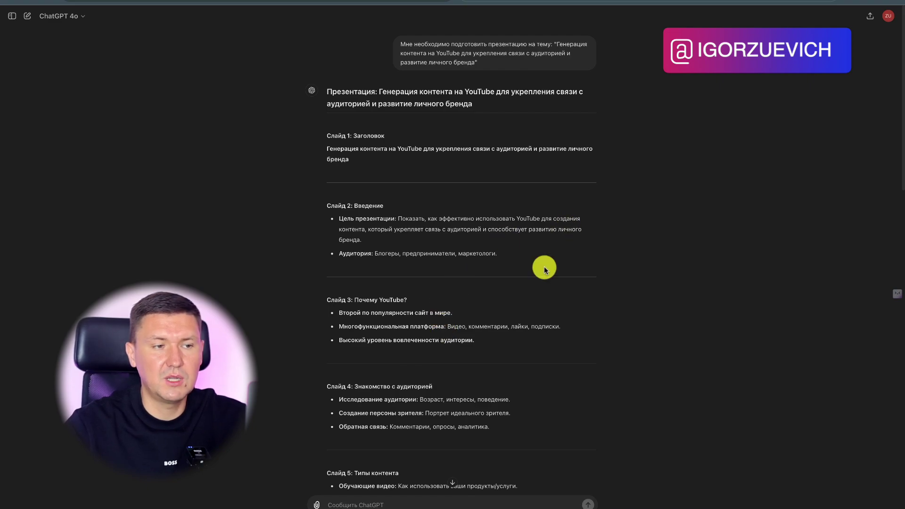
pyautogui.scroll(-5, 606, 175)
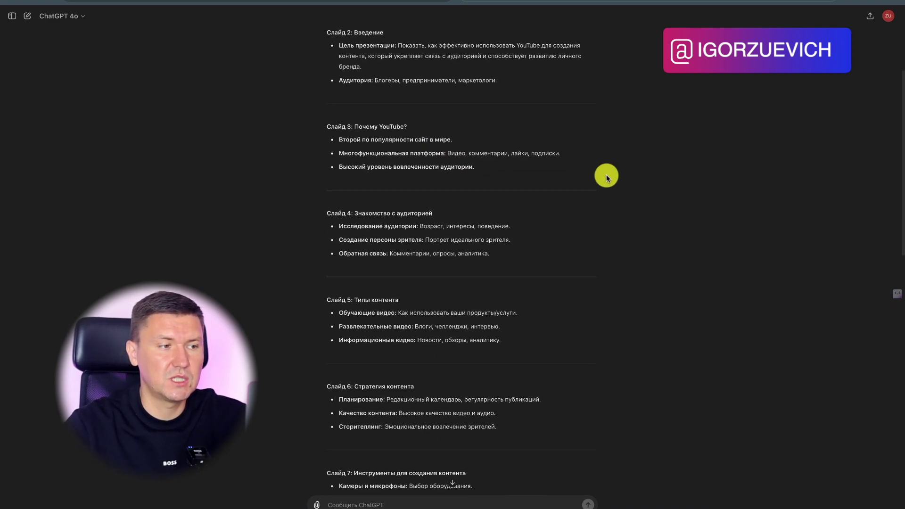
pyautogui.scroll(-15, 606, 175)
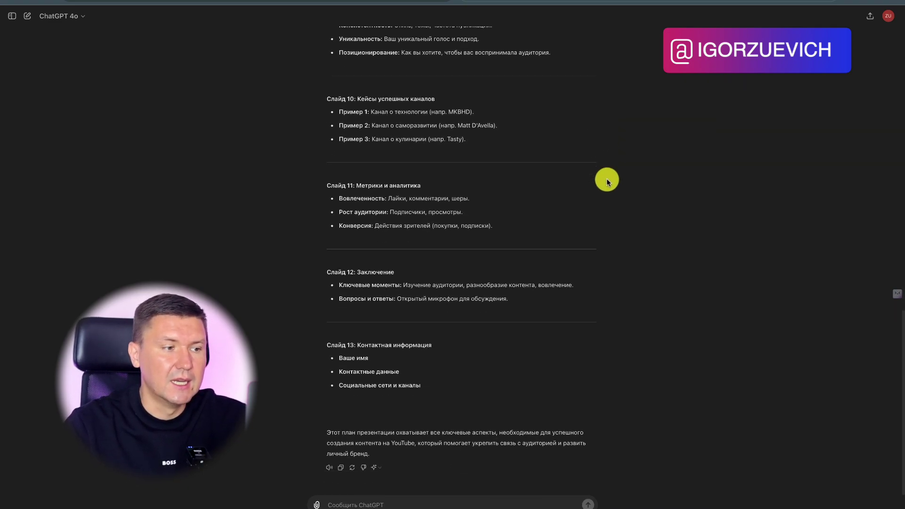
pyautogui.scroll(2, 612, 250)
pyautogui.scroll(-2, 612, 250)
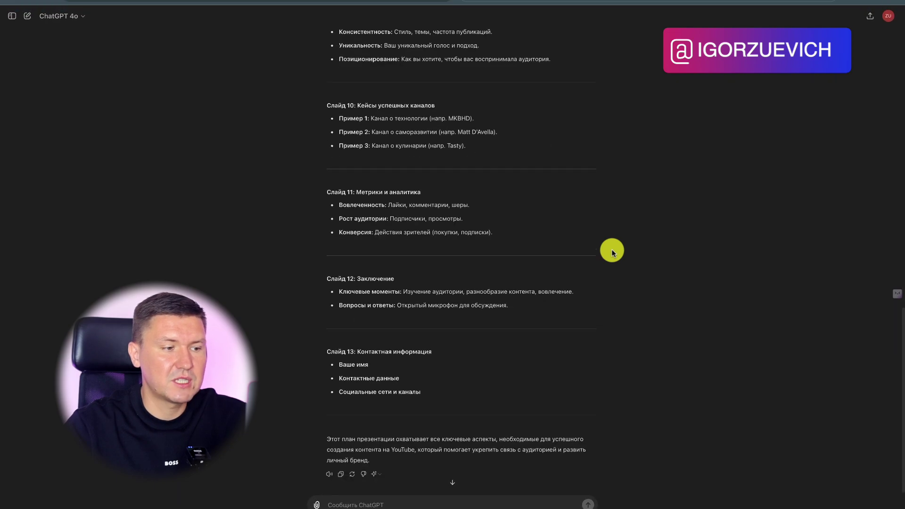
pyautogui.scroll(17, 612, 249)
pyautogui.scroll(3, 459, 191)
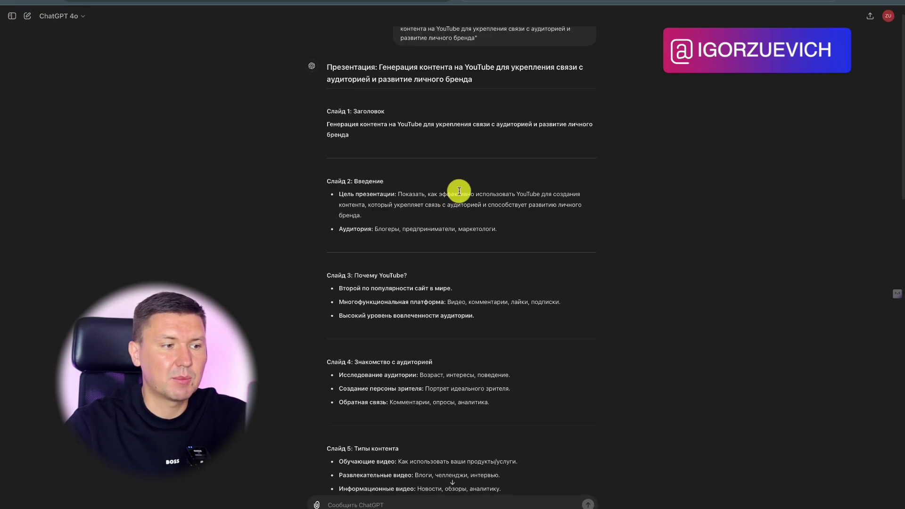
pyautogui.scroll(-15, 479, 184)
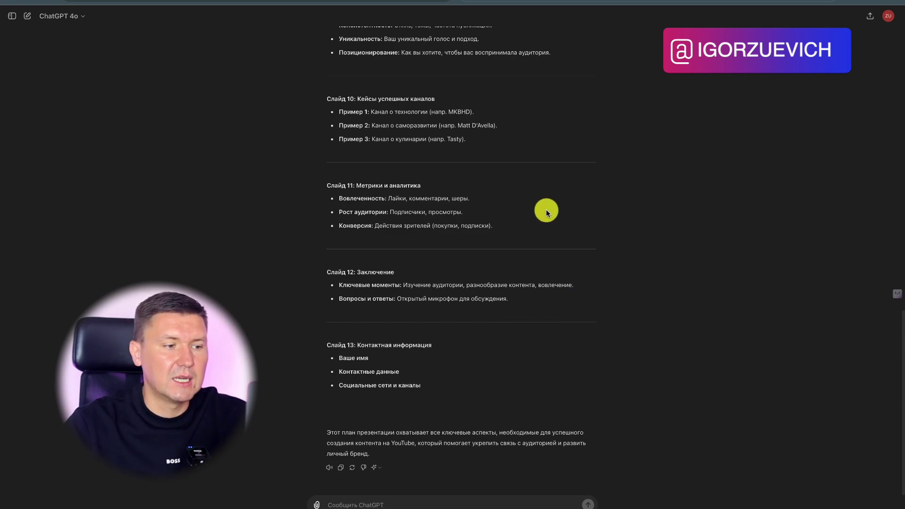
pyautogui.scroll(10, 644, 256)
pyautogui.scroll(5, 645, 255)
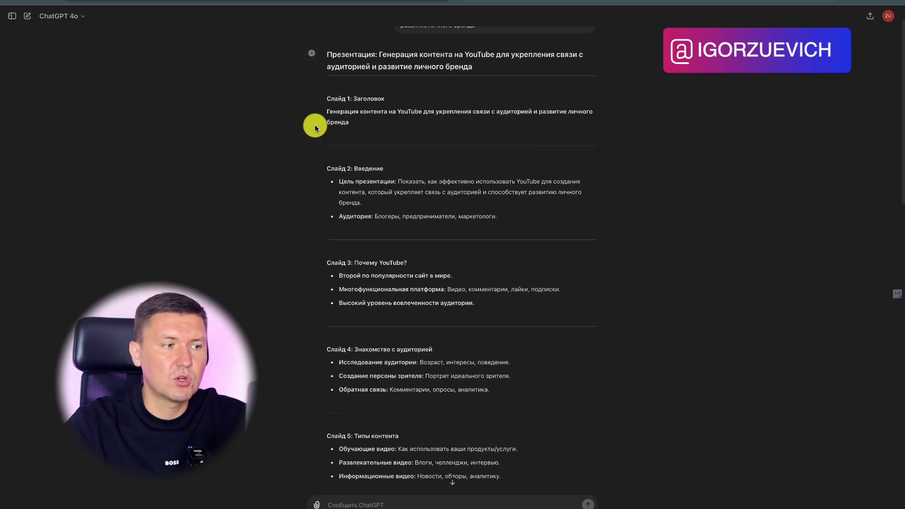
# - Send the request "Добавь к 1 слайду фразу, которая зацепит внимания зрителя с 1 секунды и с открытия слайда"
pyautogui.moveTo(325, 99); pyautogui.dragTo(394, 125)
pyautogui.click(401, 129)
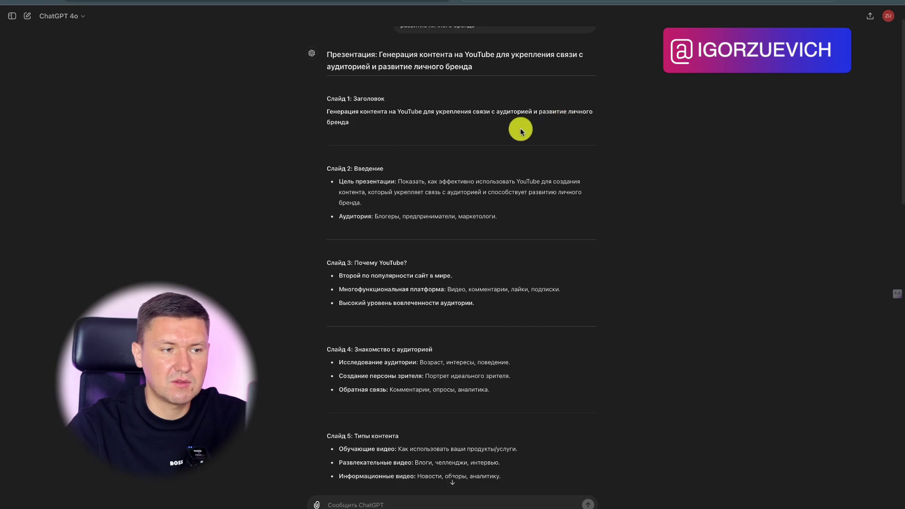
pyautogui.scroll(-1, 369, 125)
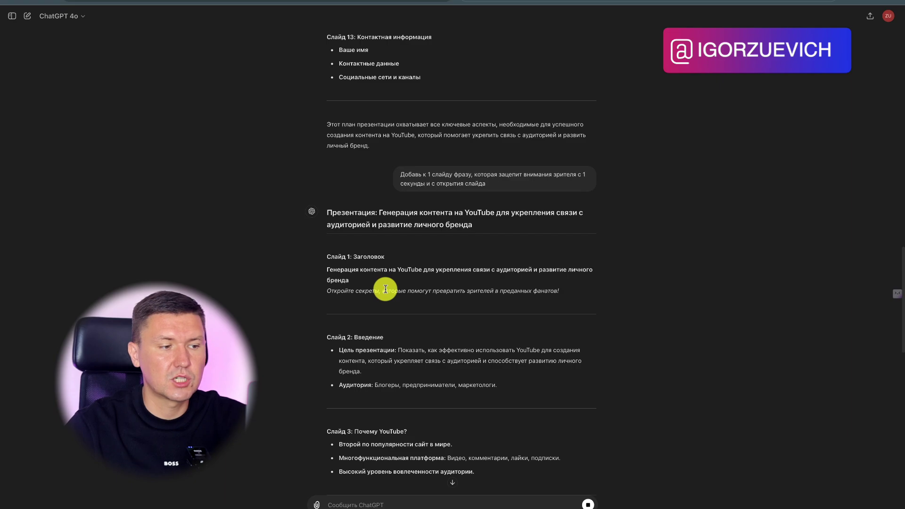
# - Check the revised outline through slide 13 and send the request "Подготовь текст, который будет произносить спикер к слайду 1"
pyautogui.scroll(-2, 386, 291)
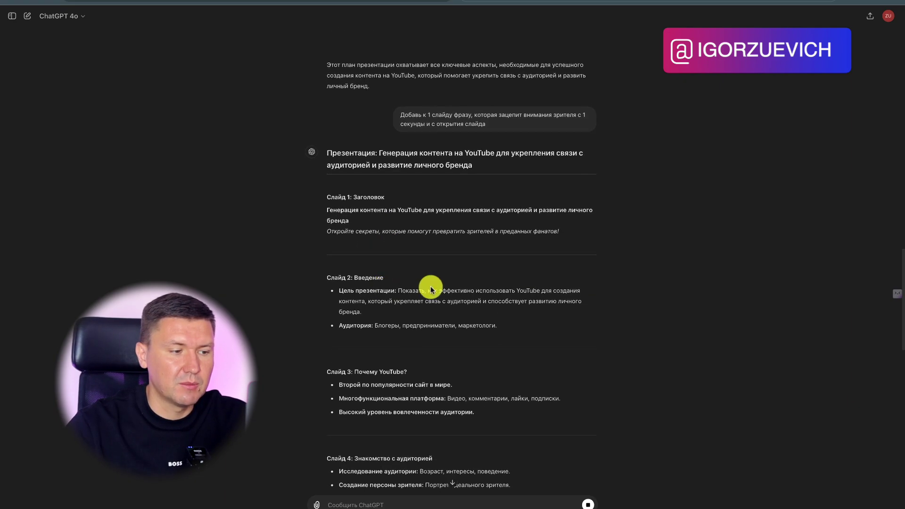
pyautogui.scroll(-5, 452, 349)
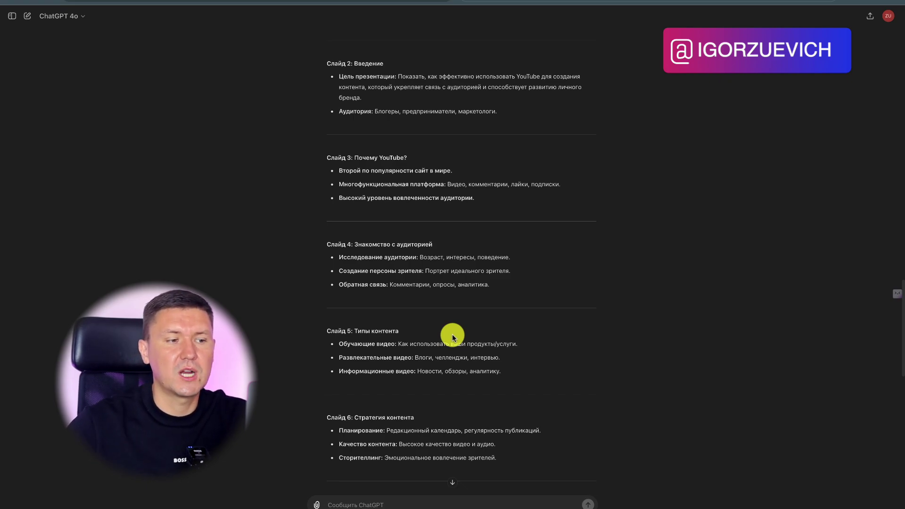
pyautogui.scroll(-5, 499, 267)
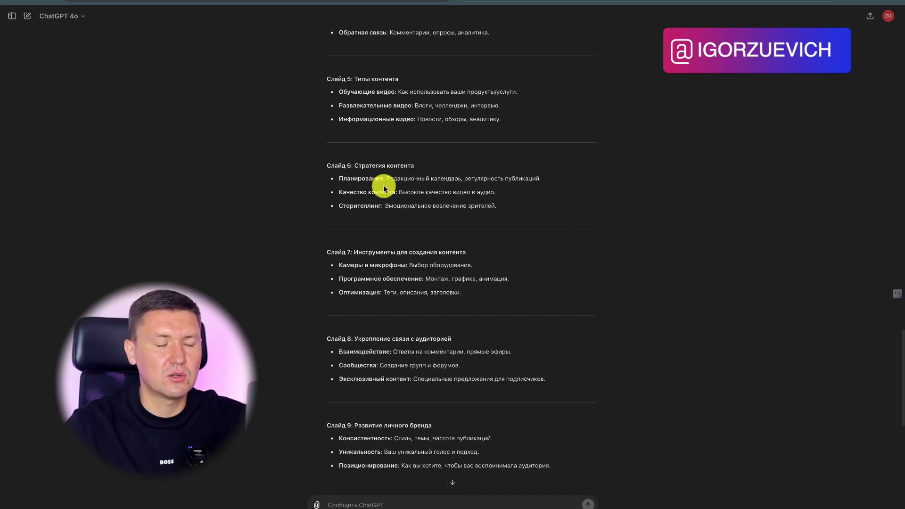
pyautogui.scroll(-5, 410, 311)
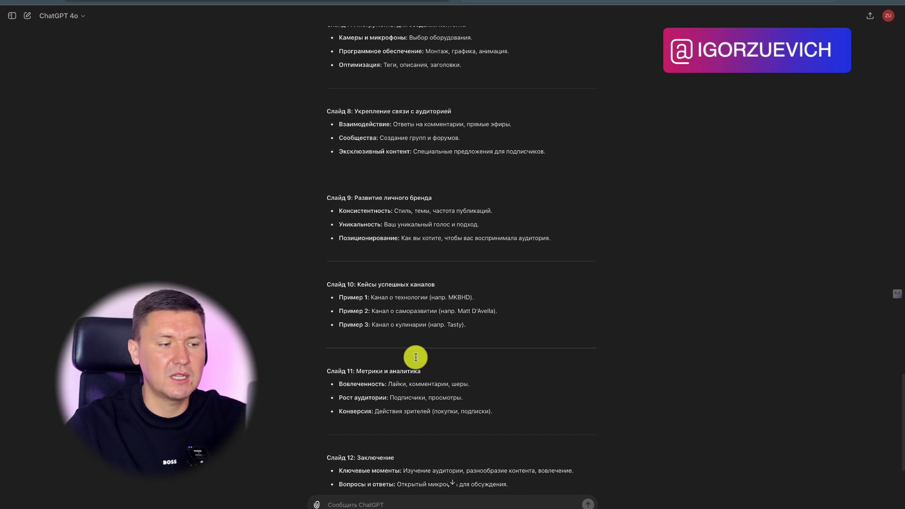
pyautogui.scroll(-3, 412, 456)
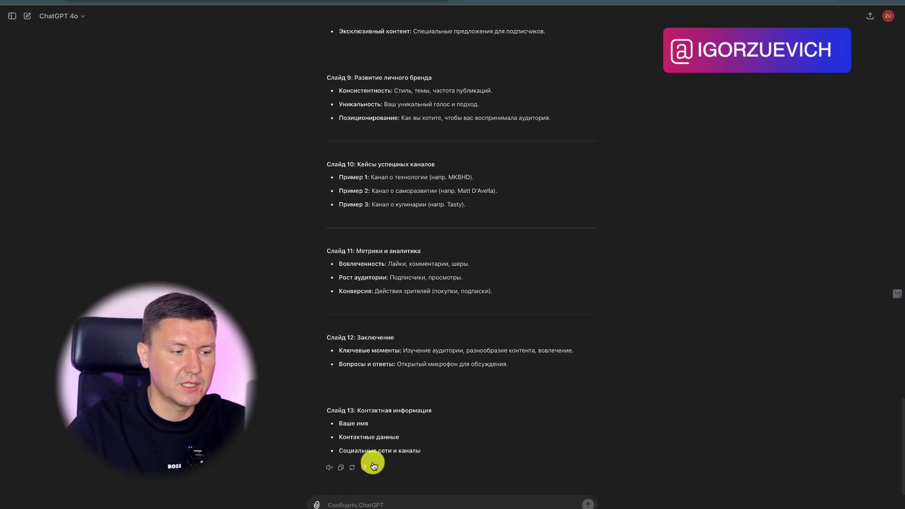
pyautogui.write('Подготовь текст, который будет произносить спикер к слайду 1')
pyautogui.press('Return')
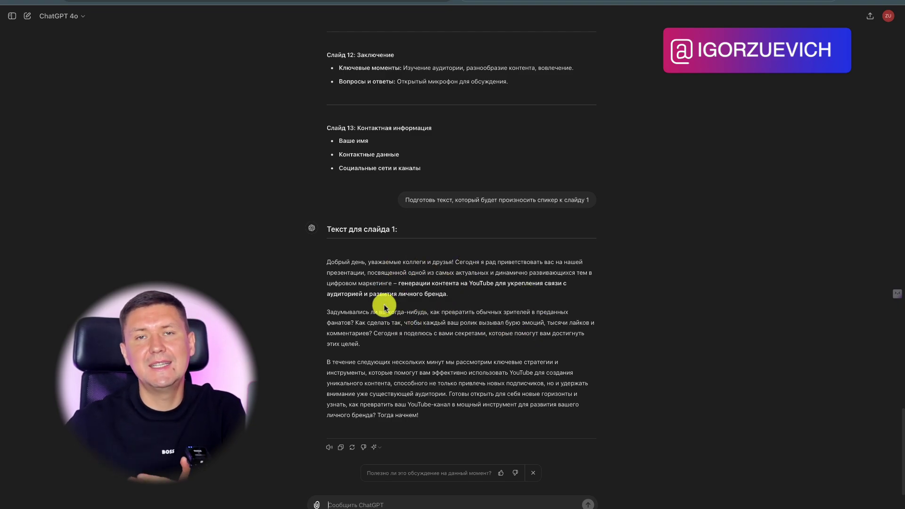
# - Compare the speaker text for slide 1 with the revised presentation outline above it
pyautogui.scroll(15, 385, 307)
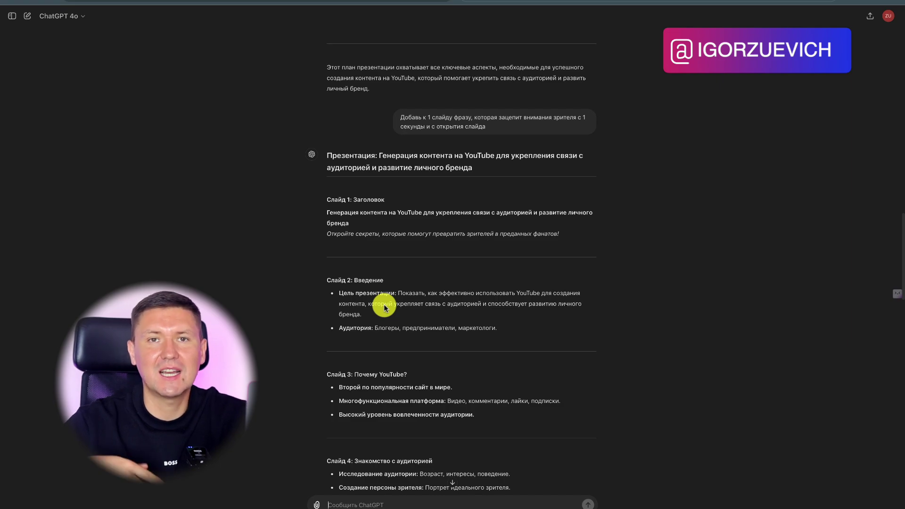
pyautogui.scroll(-4, 496, 318)
pyautogui.scroll(-15, 495, 318)
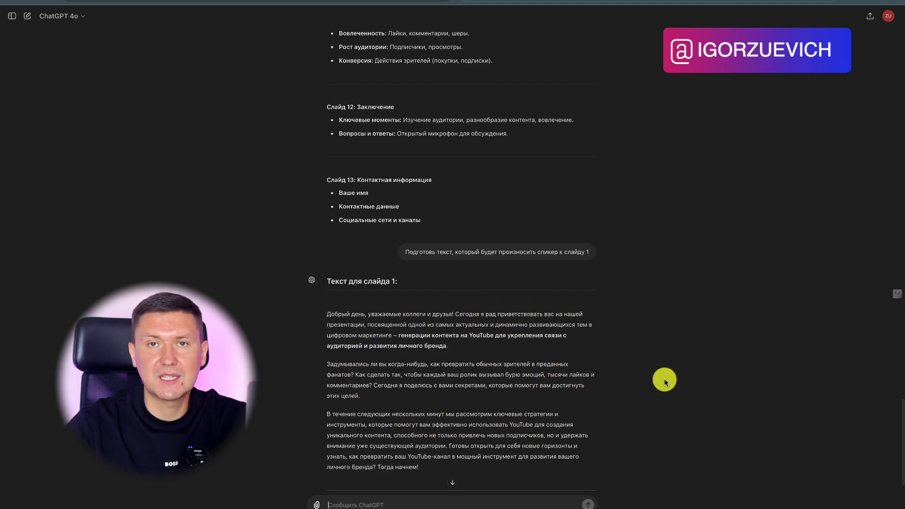
pyautogui.scroll(15, 664, 380)
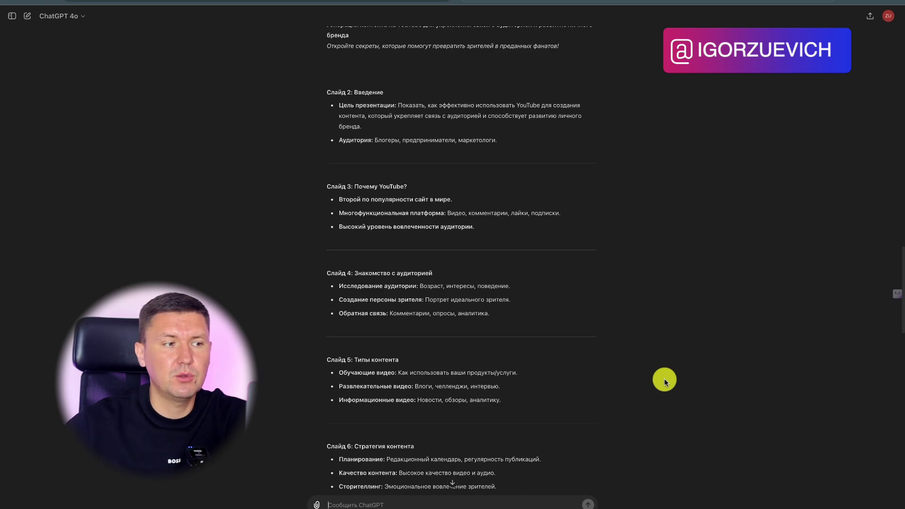
# - Review the revised outline and send the request "Сгенерируй презентацию в формате power point"
pyautogui.scroll(2, 664, 380)
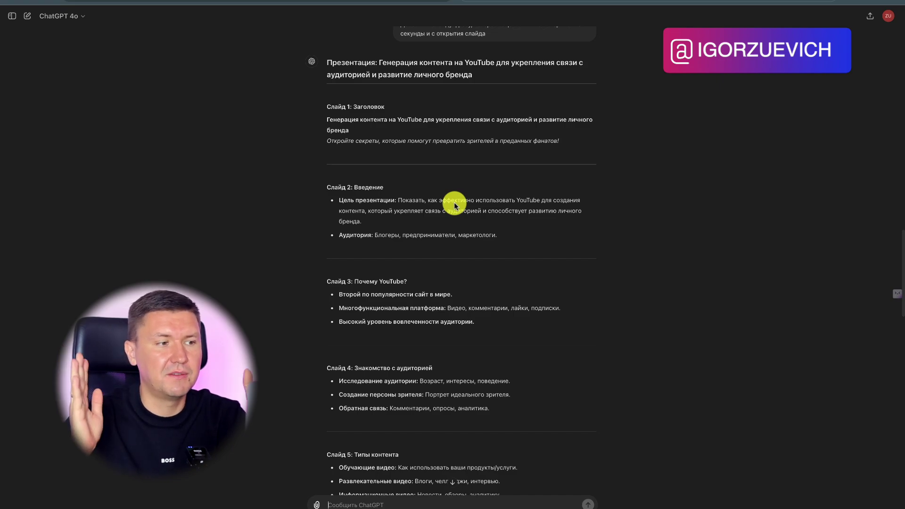
pyautogui.scroll(-6, 452, 245)
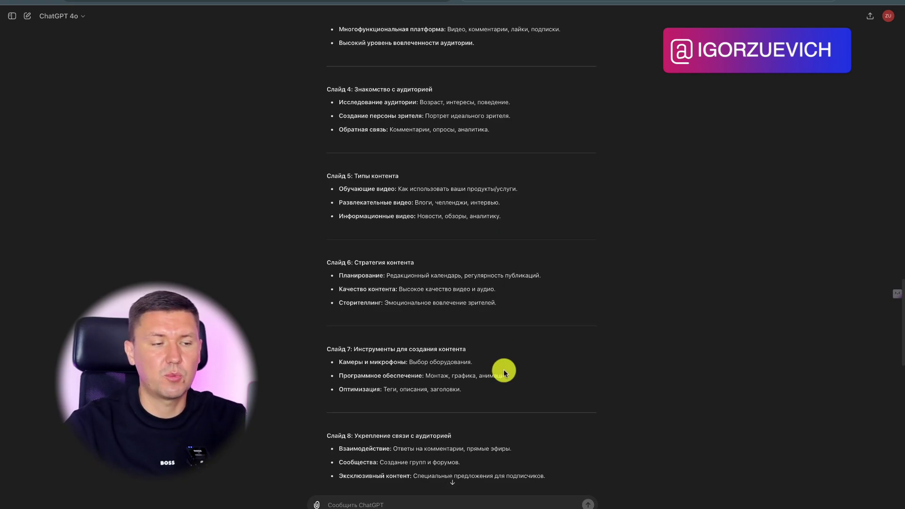
pyautogui.press('Return')
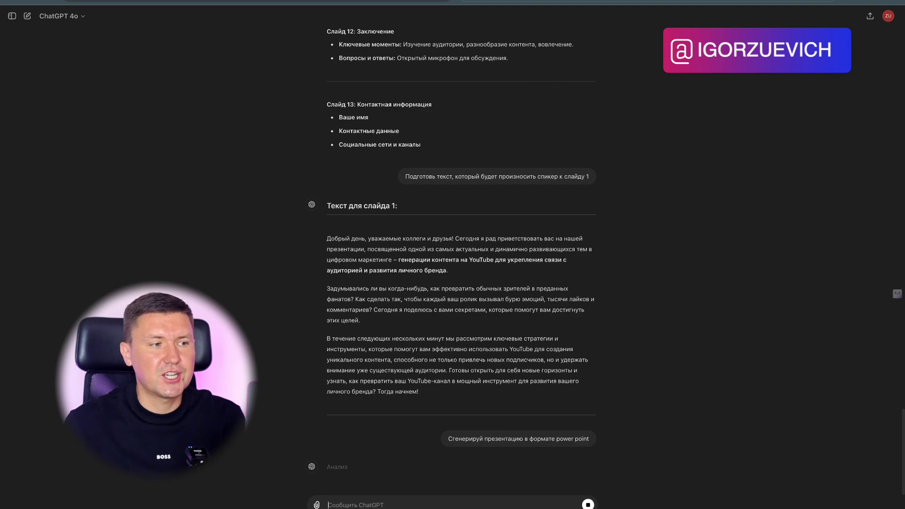
# - Look back over the presentation outline from slide 13 up to slide 4 and the earlier speaker-text request
pyautogui.moveTo(327, 103); pyautogui.dragTo(424, 145)
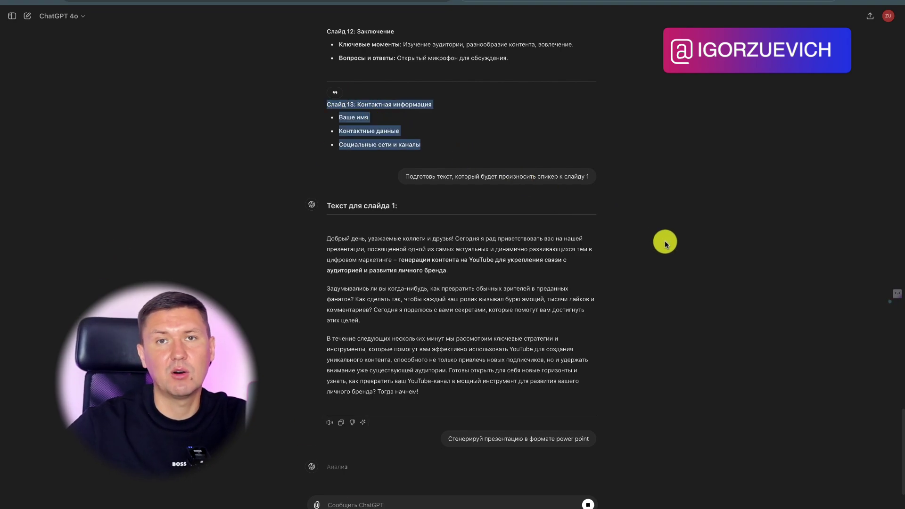
pyautogui.tripleClick(746, 174)
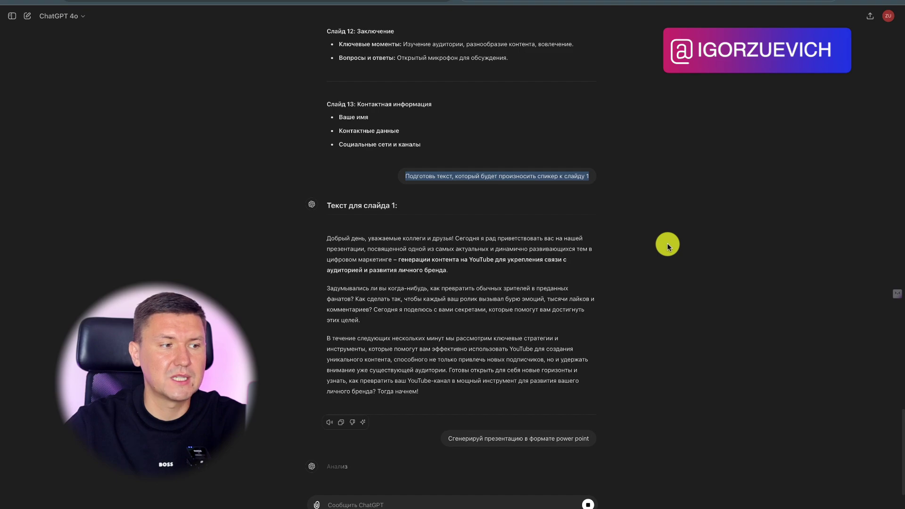
pyautogui.scroll(10, 668, 245)
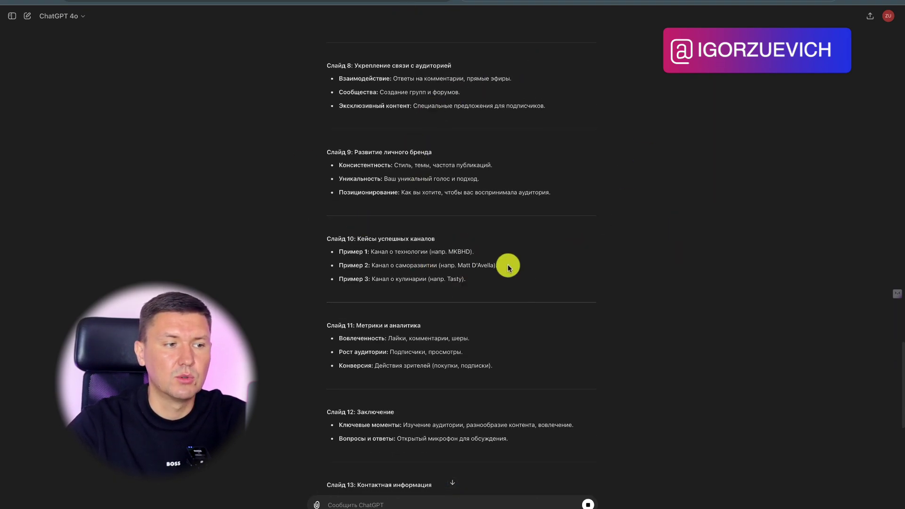
pyautogui.scroll(8, 507, 265)
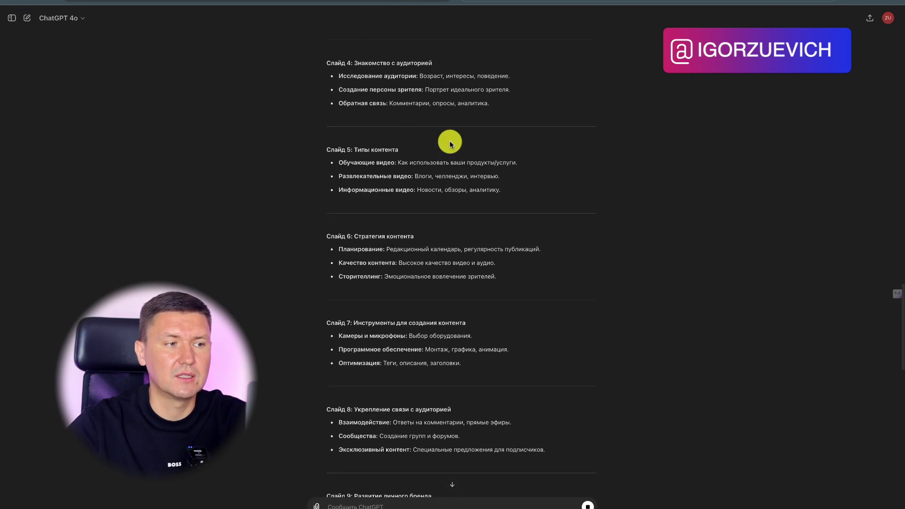
pyautogui.scroll(10, 450, 143)
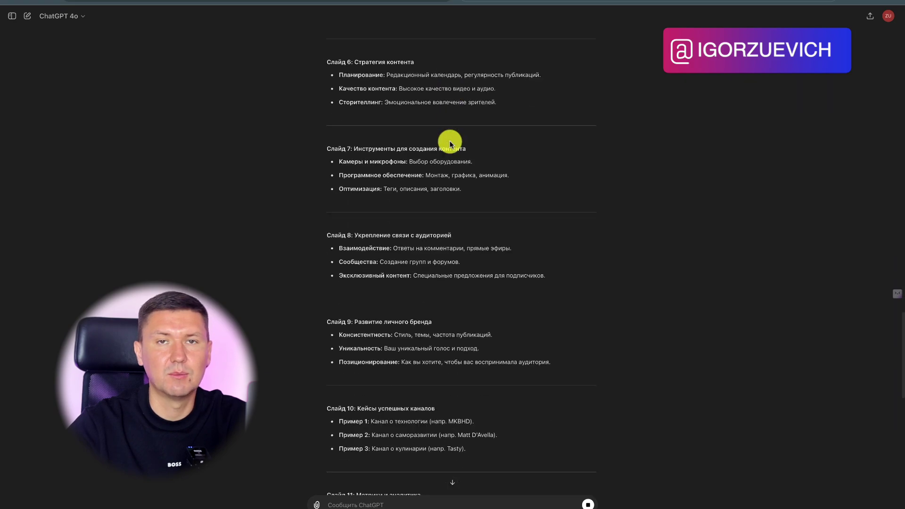
pyautogui.scroll(-20, 449, 140)
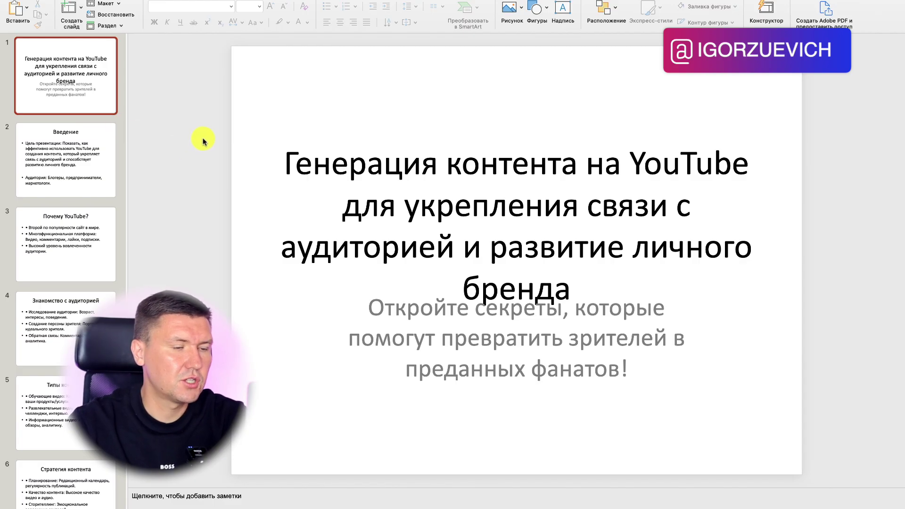
# - Switch to the generated presentation in PowerPoint and examine slides 2 to 5, from «Введение» to «Типы контента»
pyautogui.click(70, 140)
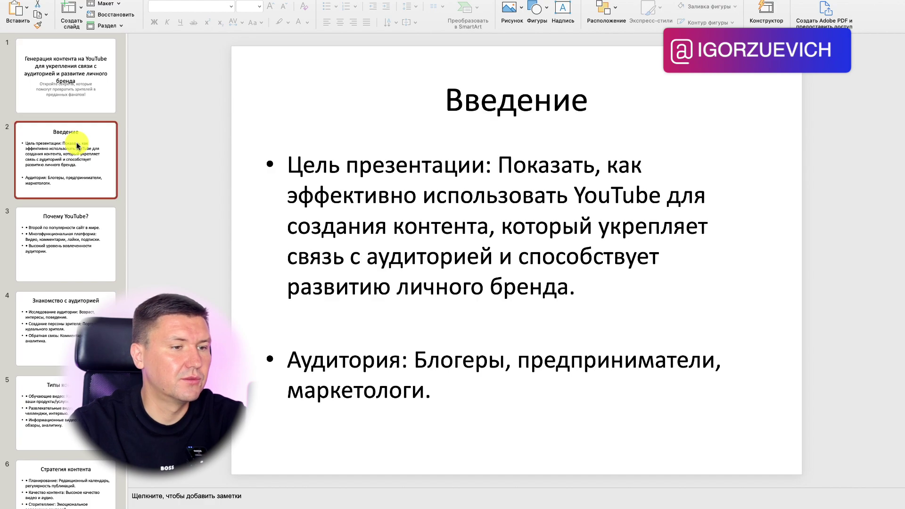
pyautogui.click(87, 233)
pyautogui.scroll(-2, 92, 214)
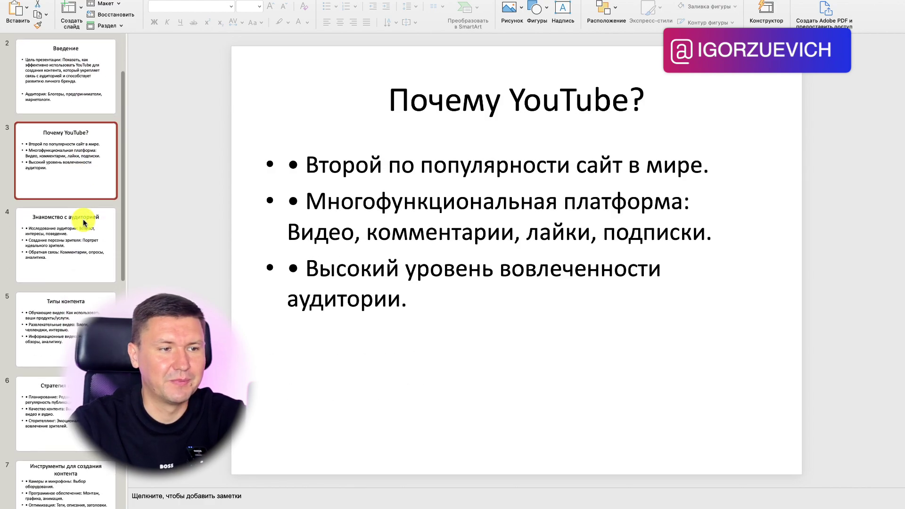
pyautogui.click(91, 215)
pyautogui.scroll(-2, 93, 264)
pyautogui.scroll(-1, 93, 276)
pyautogui.click(91, 239)
pyautogui.scroll(5, 91, 243)
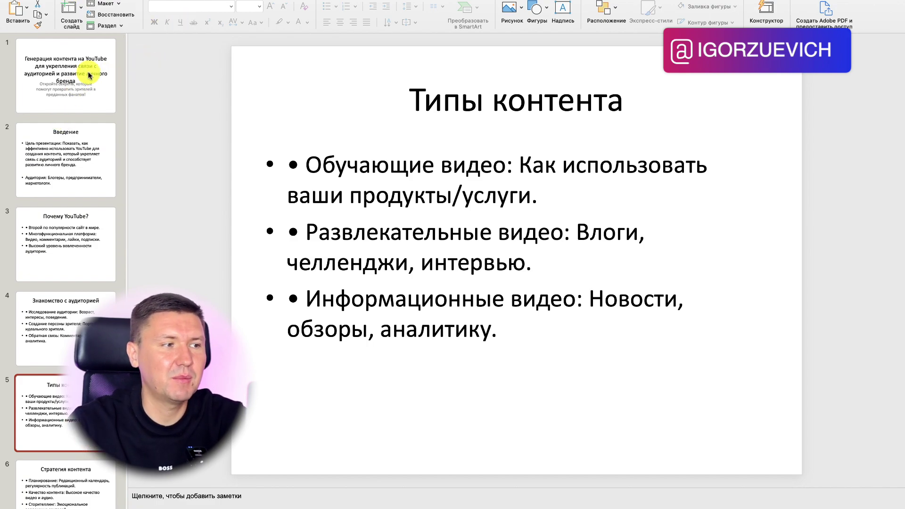
# - Change the presentation's slide size from standard to widescreen format
pyautogui.click(112, 2)
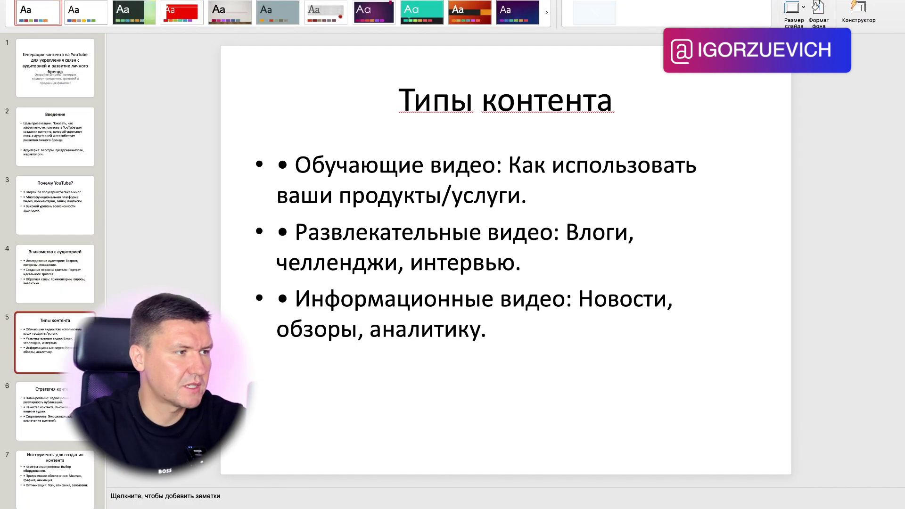
pyautogui.press('super+alt+r')
pyautogui.click(795, 14)
pyautogui.click(821, 49)
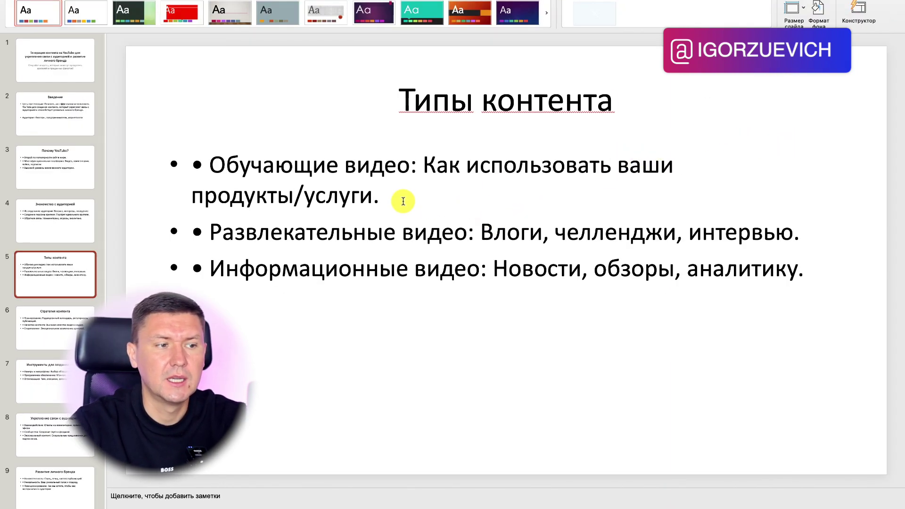
# - Check how the text of slides 4, 1 and 2 fits the widescreen layout
pyautogui.click(49, 241)
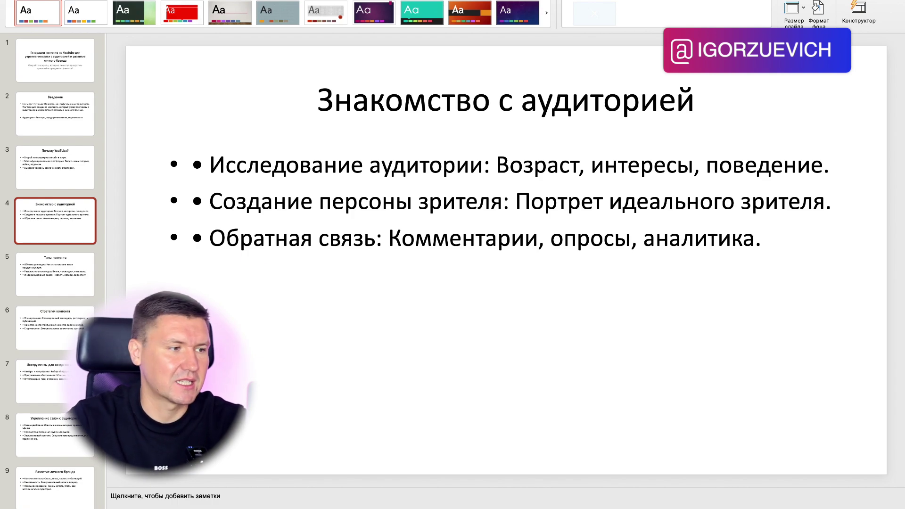
pyautogui.click(54, 74)
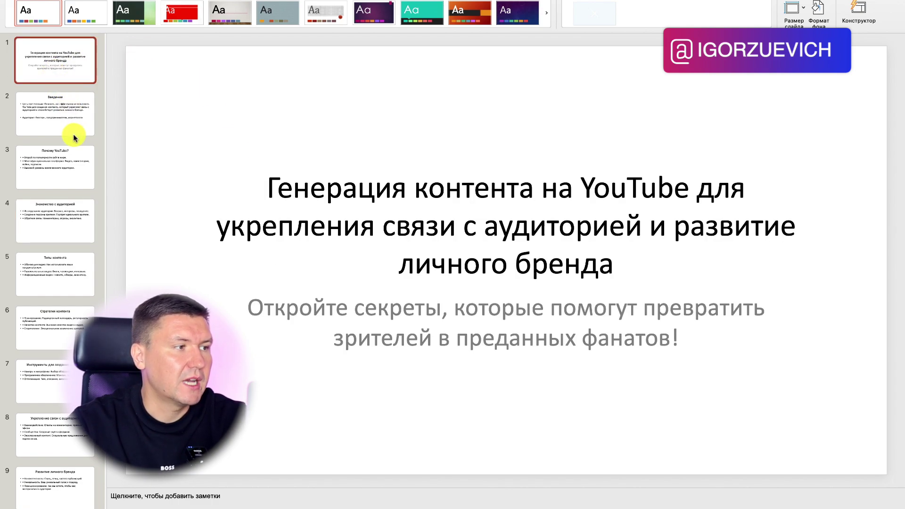
pyautogui.click(74, 137)
pyautogui.scroll(-3, 85, 269)
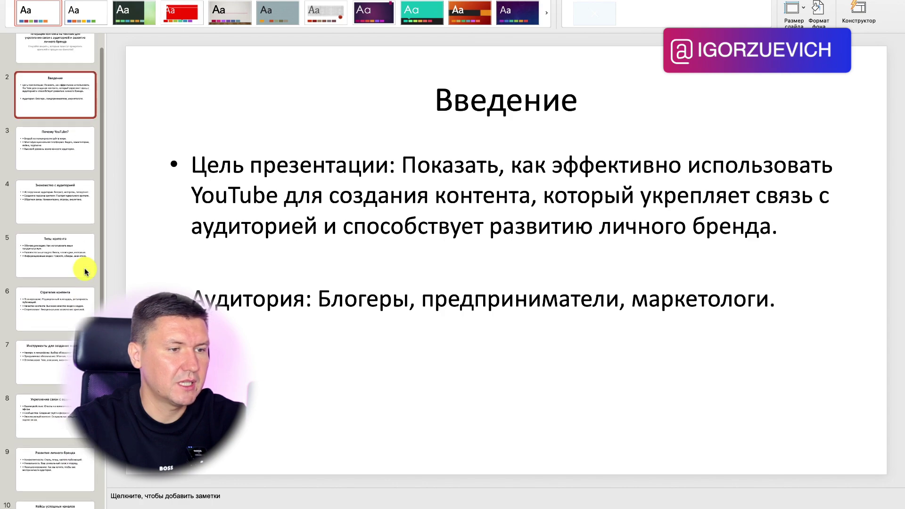
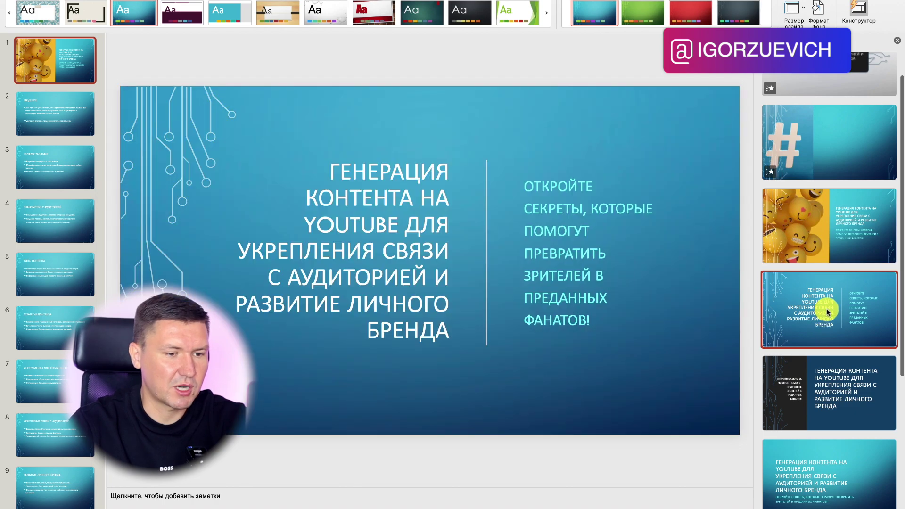
# - Try the plain teal gradient and the dark-blue circuit design ideas on the title slide
pyautogui.scroll(-3, 825, 330)
pyautogui.click(835, 396)
pyautogui.scroll(-5, 836, 392)
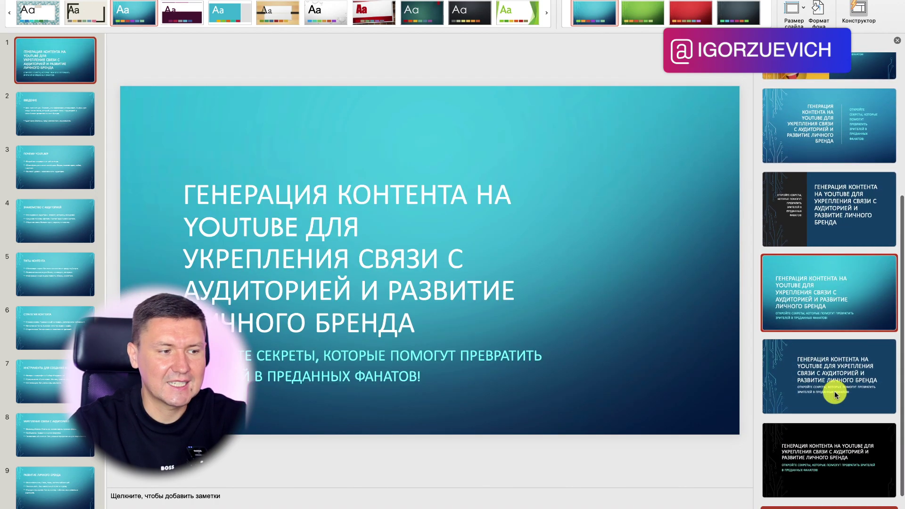
pyautogui.click(839, 384)
pyautogui.scroll(-1, 845, 391)
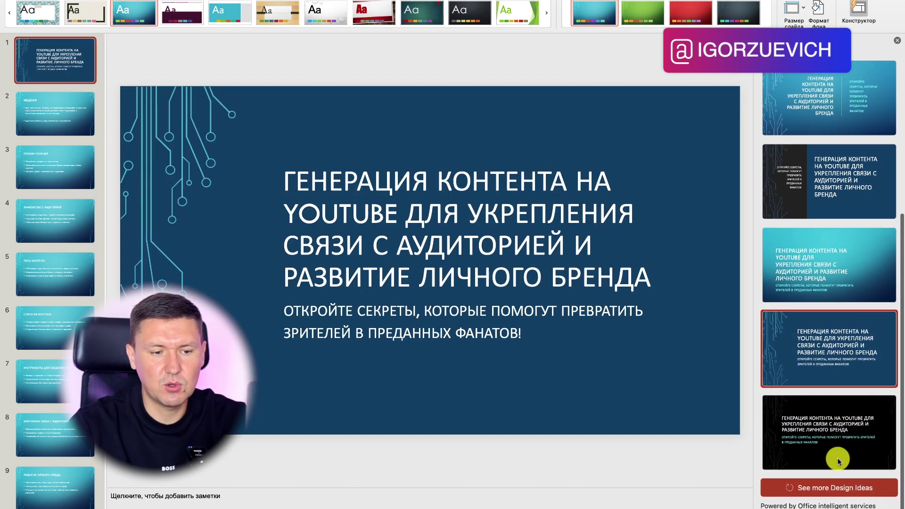
# - Load more design ideas and apply the dark animated one with a framed text box to the title slide
pyautogui.click(831, 487)
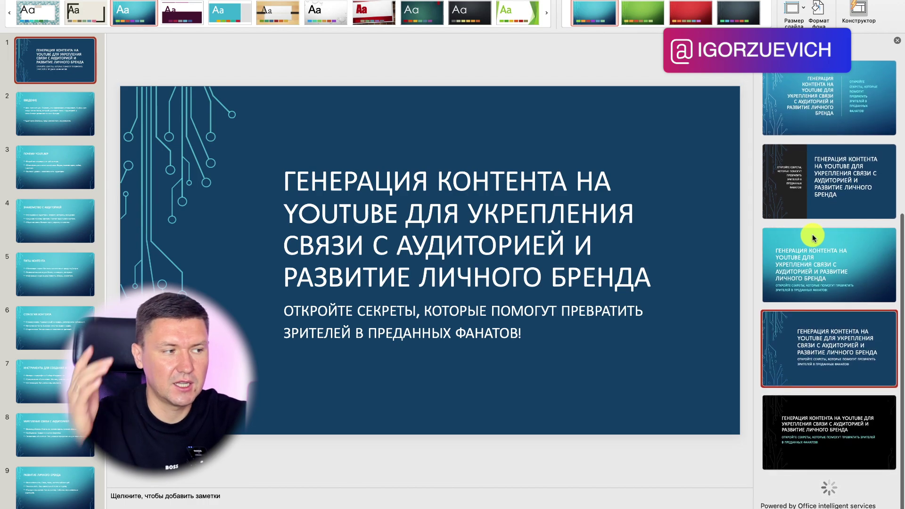
pyautogui.scroll(-1, 811, 233)
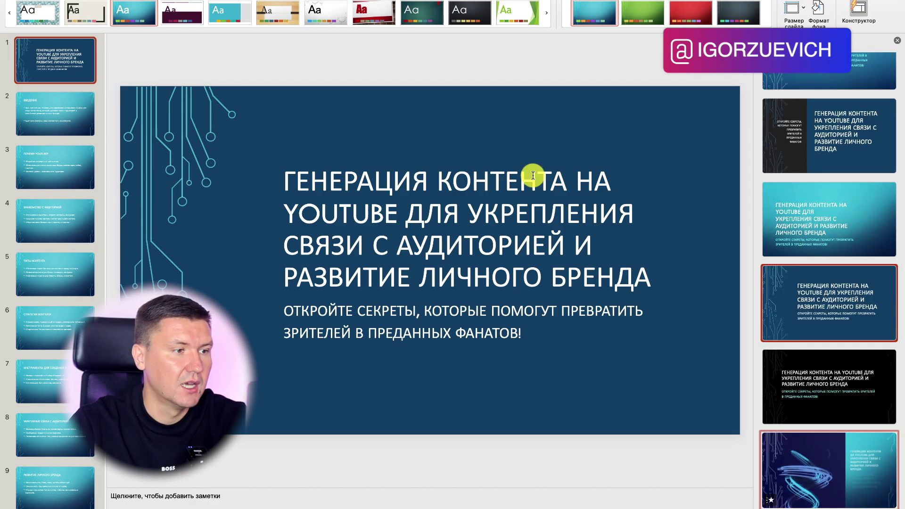
pyautogui.scroll(-4, 834, 415)
pyautogui.click(819, 384)
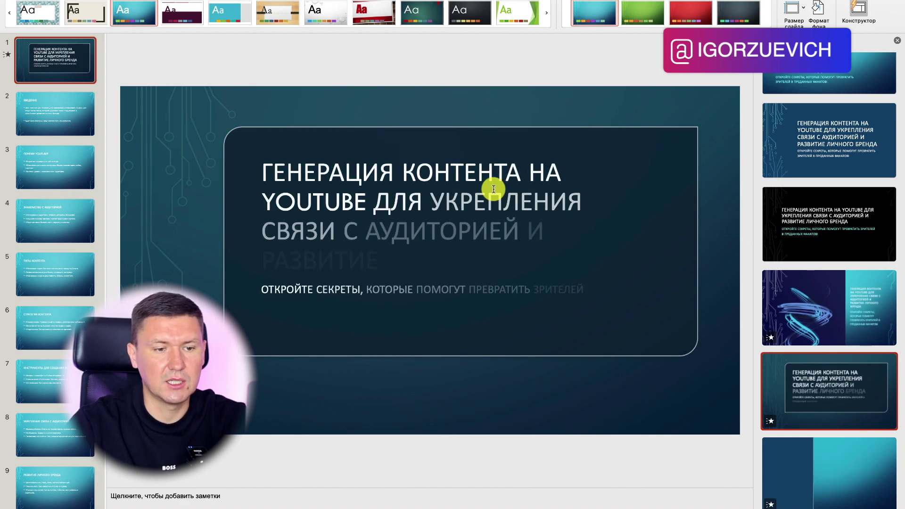
# - Try the two-icon design idea on slide 2, «Введение», and settle on the layout with orange and red bars
pyautogui.click(55, 115)
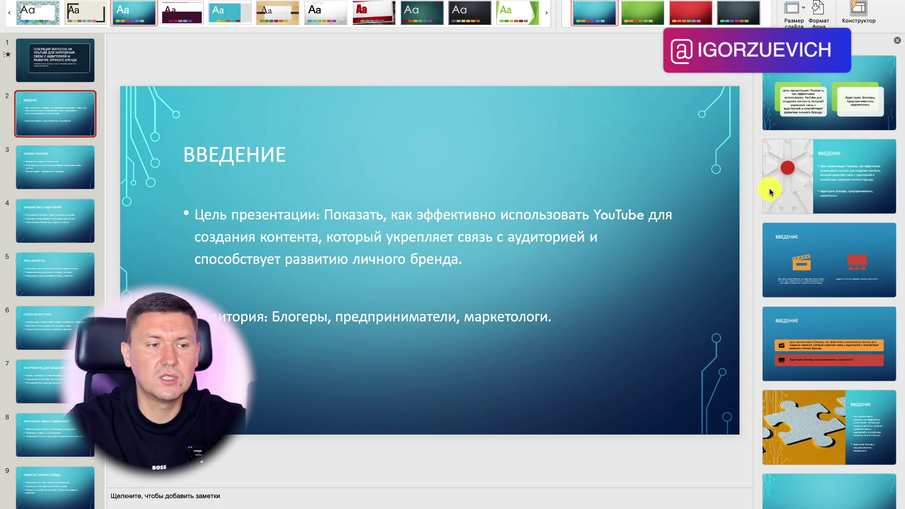
pyautogui.scroll(-2, 796, 312)
pyautogui.scroll(-1, 796, 310)
pyautogui.click(829, 226)
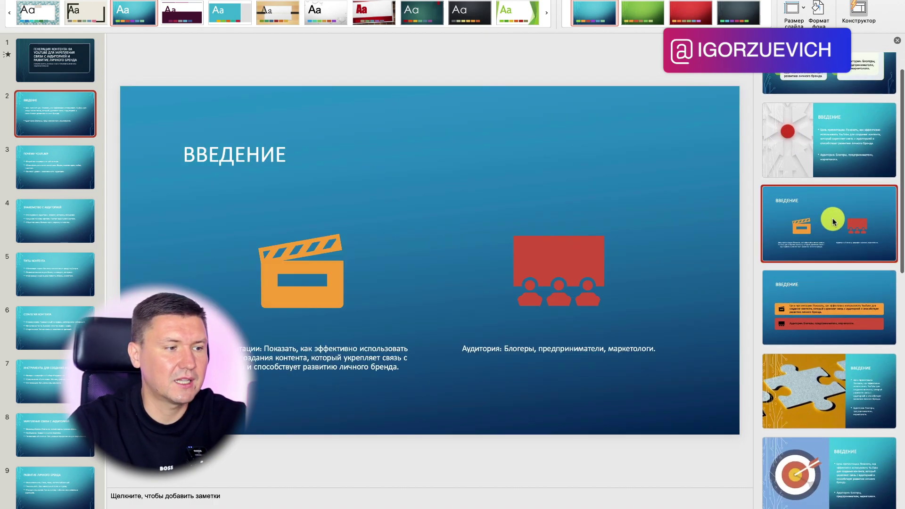
pyautogui.scroll(-2, 825, 313)
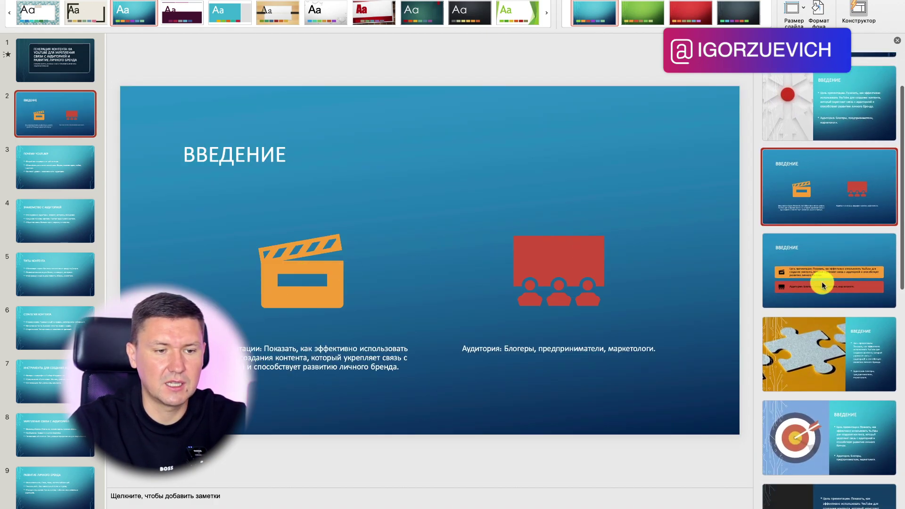
pyautogui.click(824, 273)
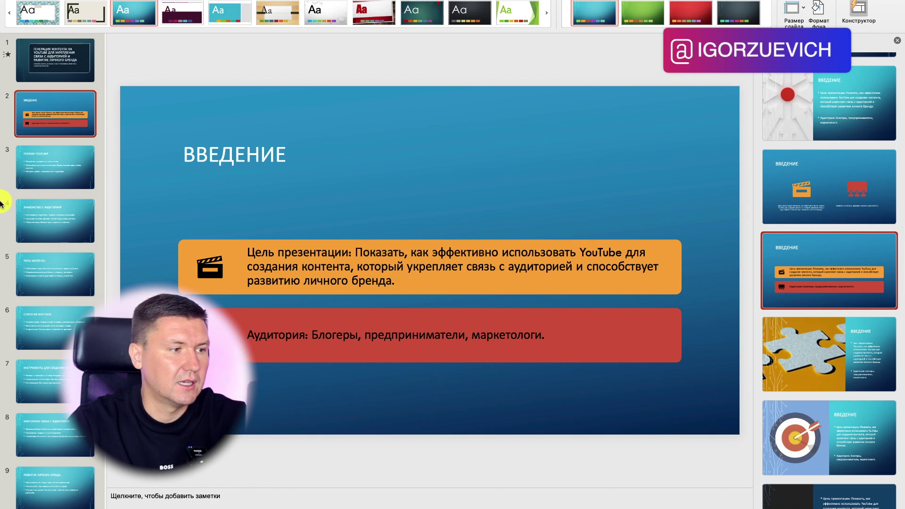
# - Apply the design idea with three coloured blocks numbered 01, 02 and 03 to slide 3, «Почему YouTube?»
pyautogui.click(56, 169)
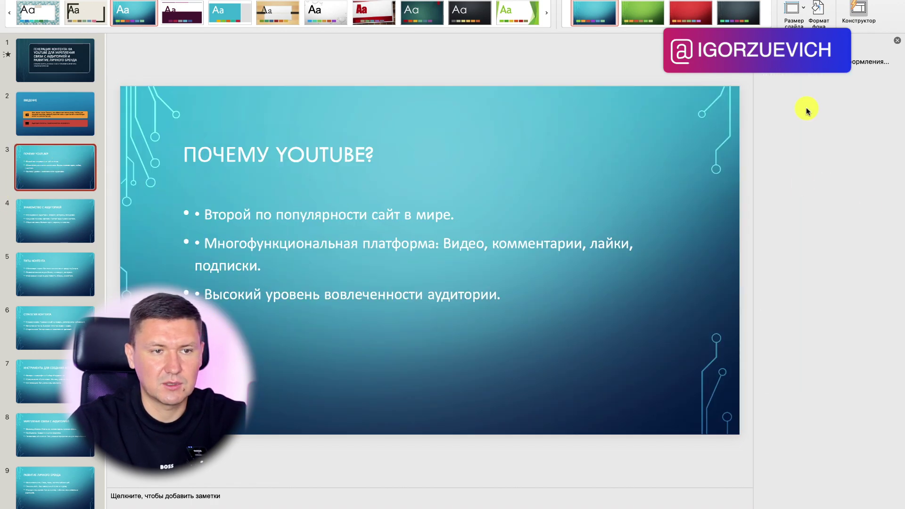
pyautogui.click(836, 162)
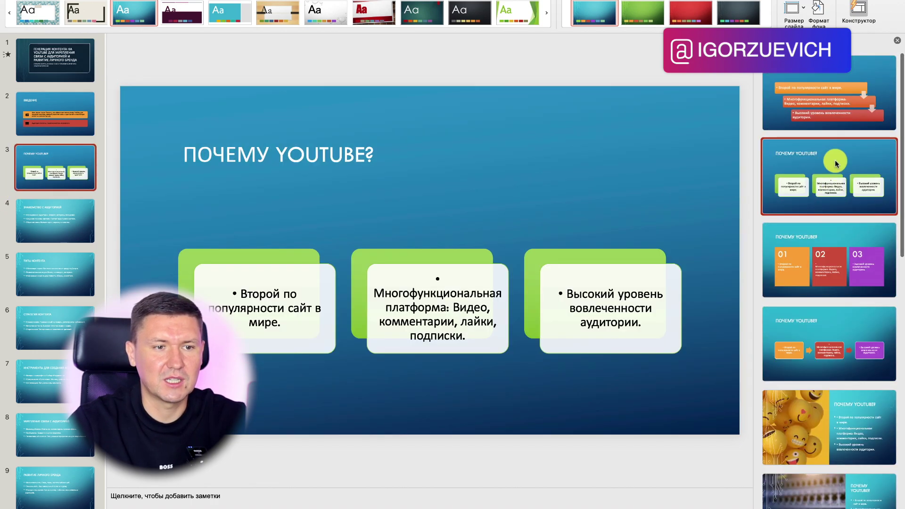
pyautogui.click(829, 260)
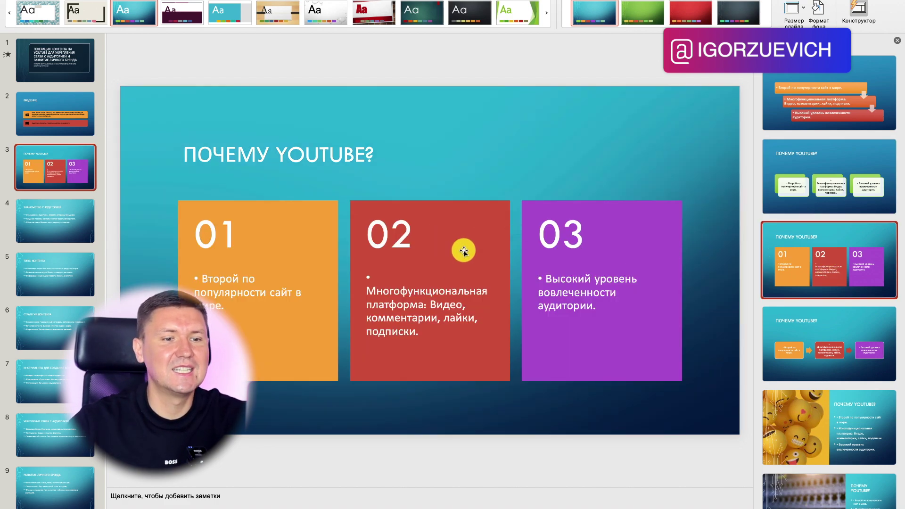
# - Apply the design idea with three coloured icon tiles to slide 4, «Знакомство с аудиторией»
pyautogui.click(24, 226)
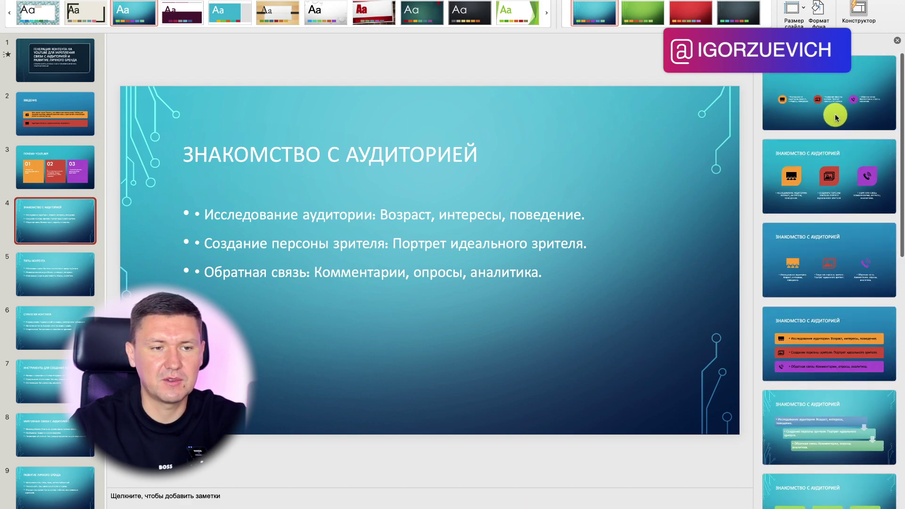
pyautogui.click(829, 163)
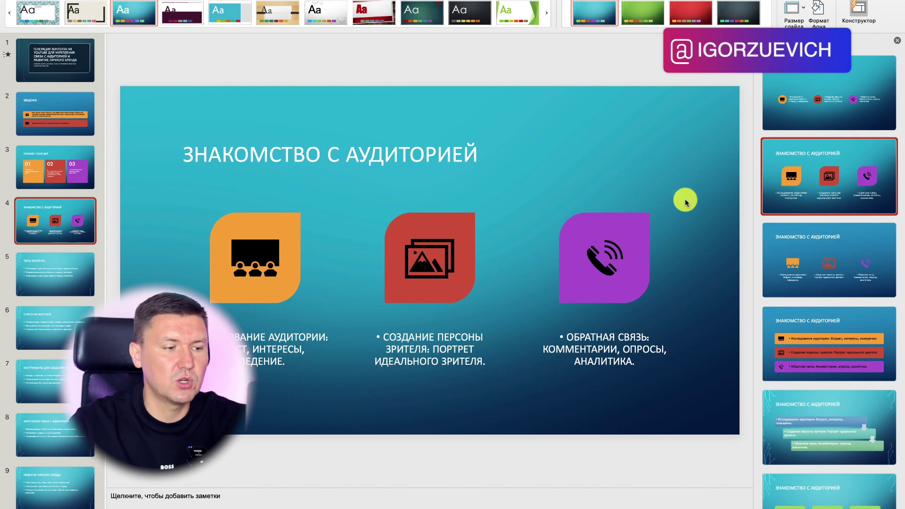
pyautogui.click(356, 147)
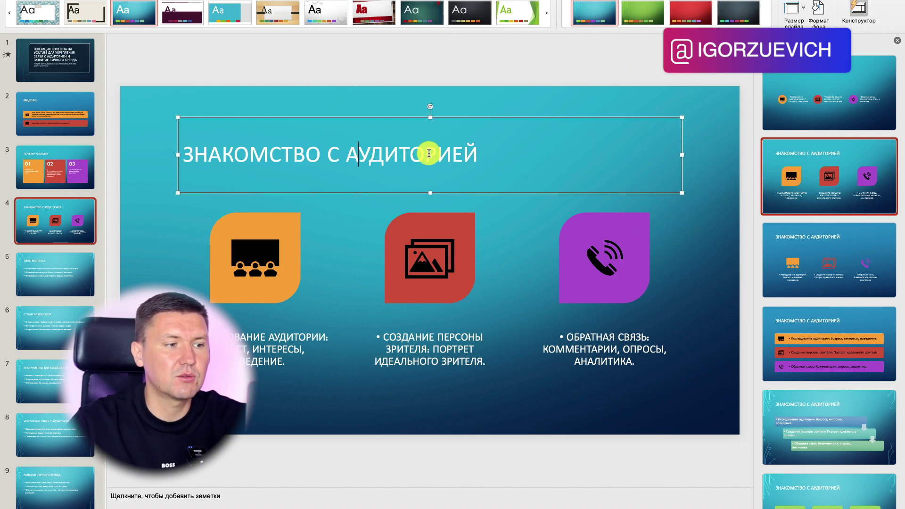
pyautogui.click(324, 155)
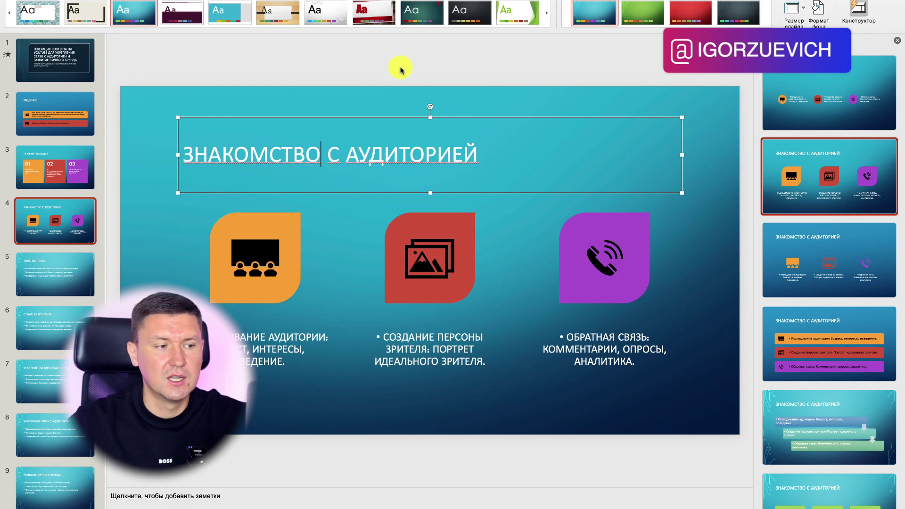
pyautogui.scroll(-2, 820, 354)
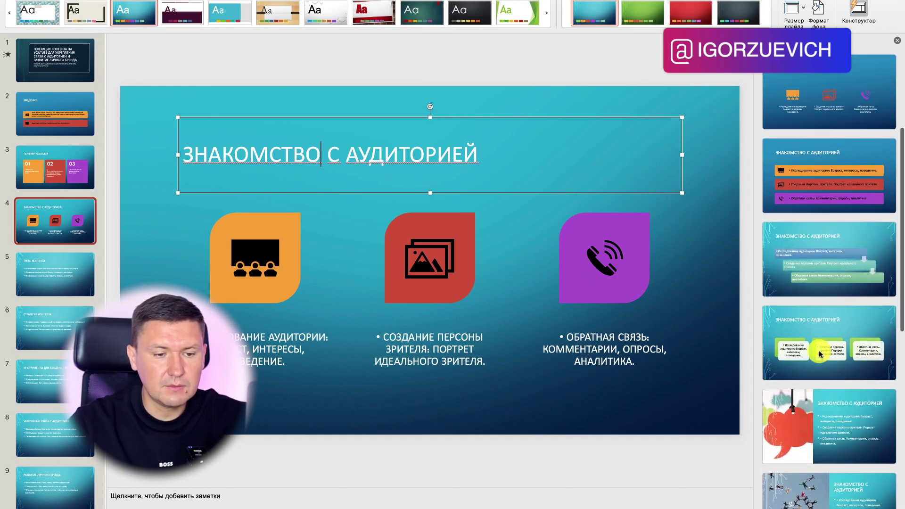
# - Try the photo, stepped-arrow and three-bar design ideas on slide 4, «Знакомство с аудиторией»
pyautogui.click(797, 401)
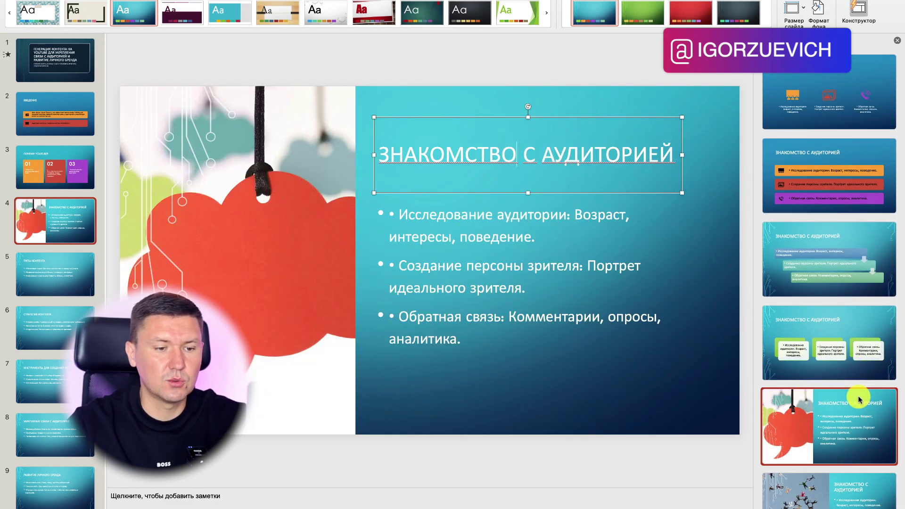
pyautogui.click(822, 486)
pyautogui.click(836, 380)
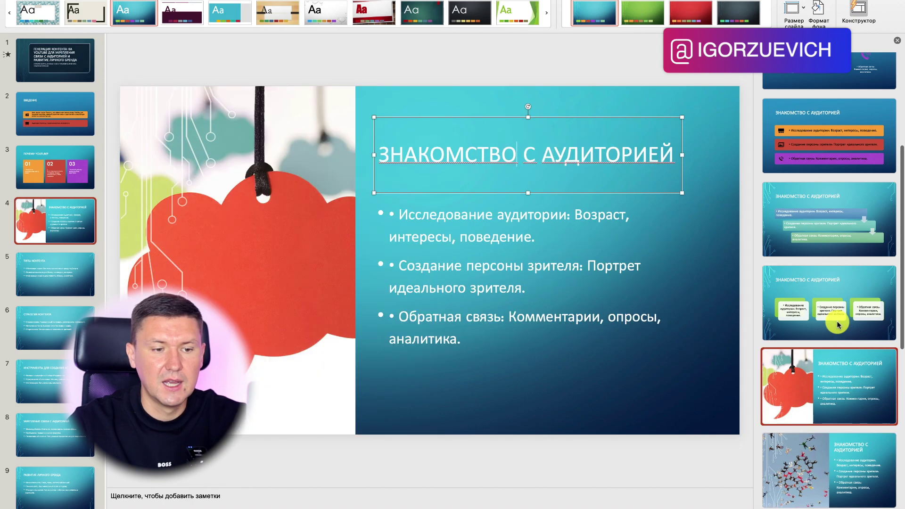
pyautogui.click(834, 226)
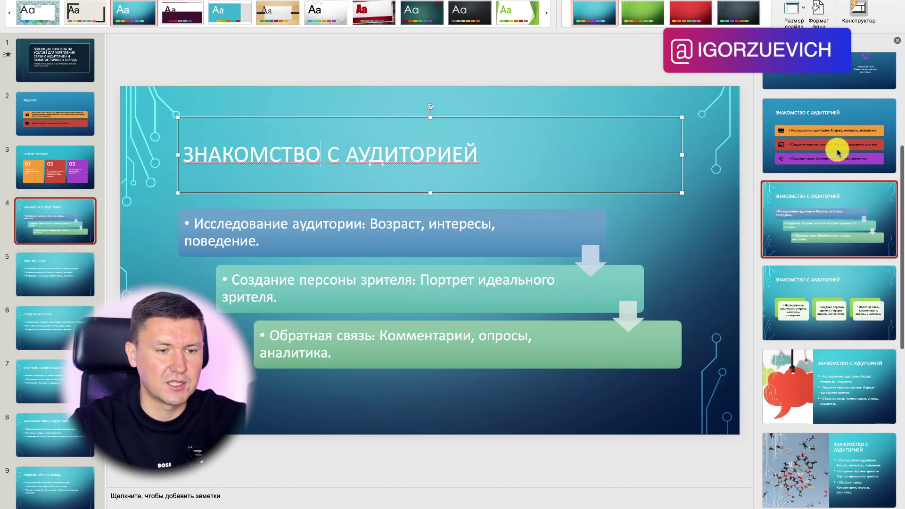
pyautogui.click(837, 152)
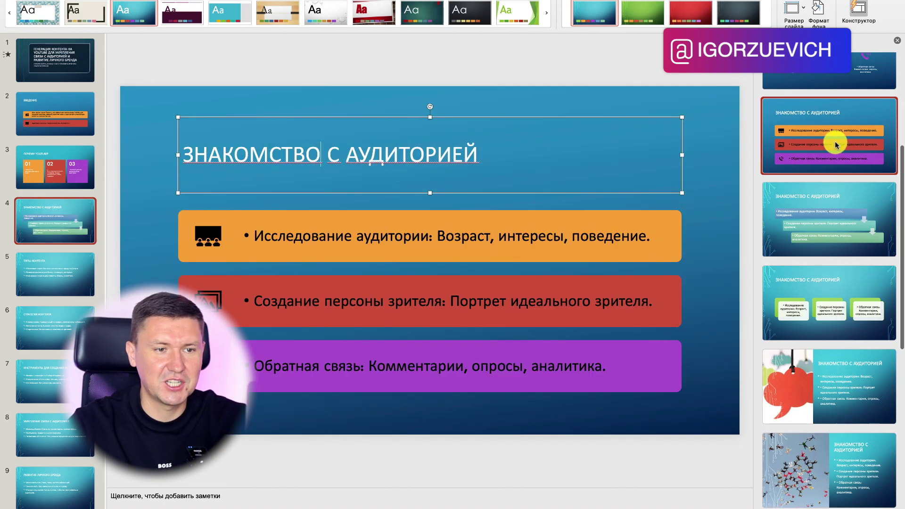
pyautogui.click(496, 94)
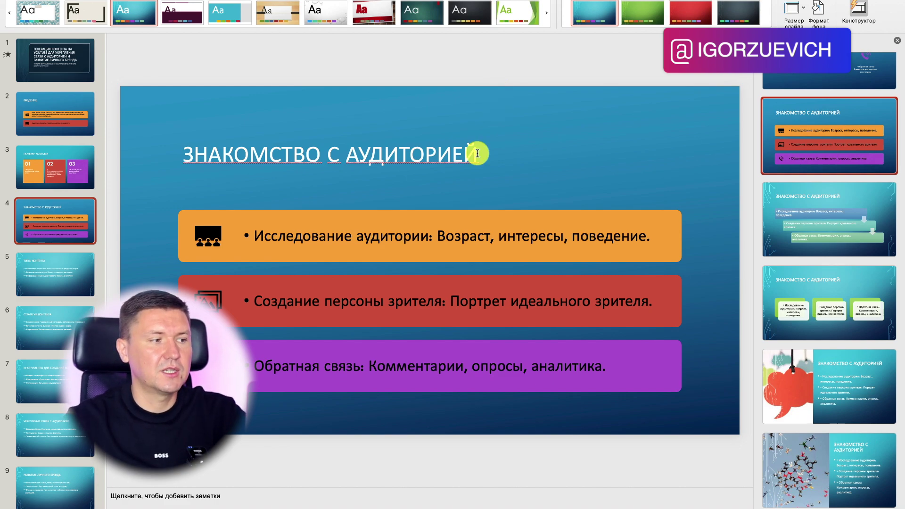
# - Apply the white theme with a turquoise title block and give slide 4 the design idea with three coloured icon bars beside the title
pyautogui.click(221, 17)
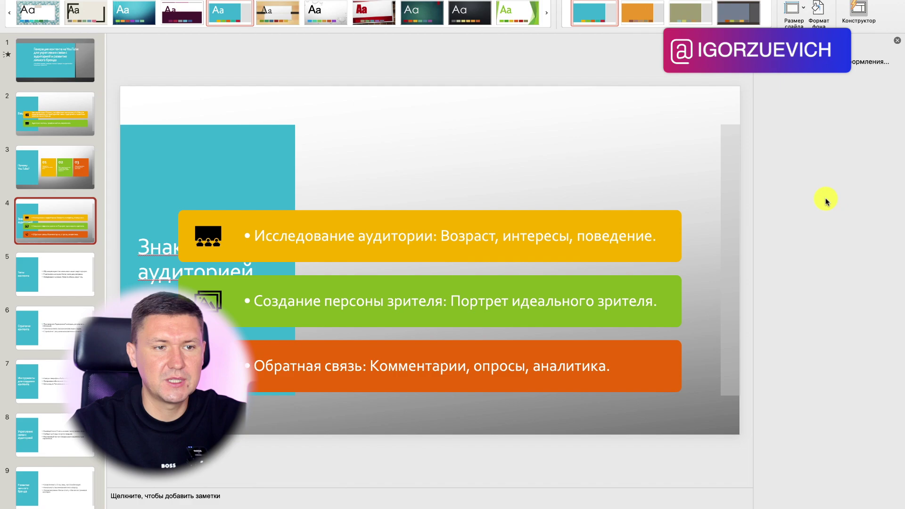
pyautogui.click(813, 190)
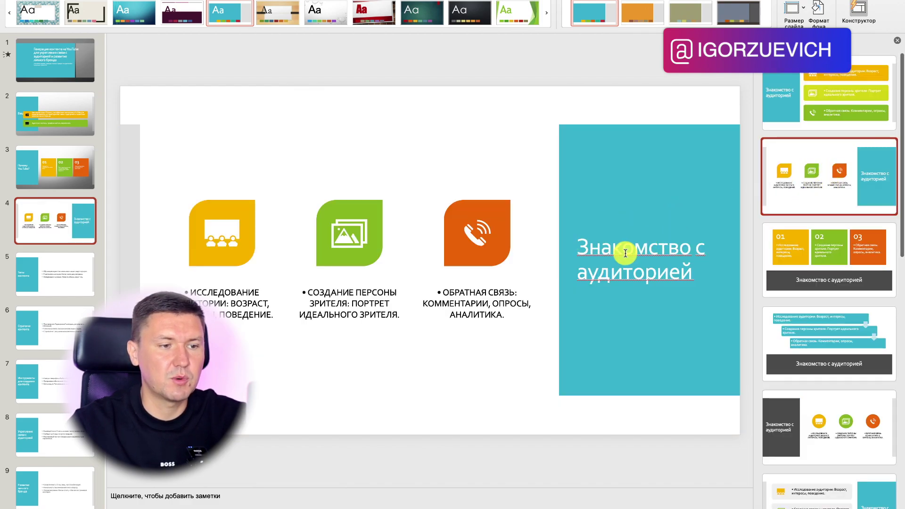
pyautogui.click(842, 238)
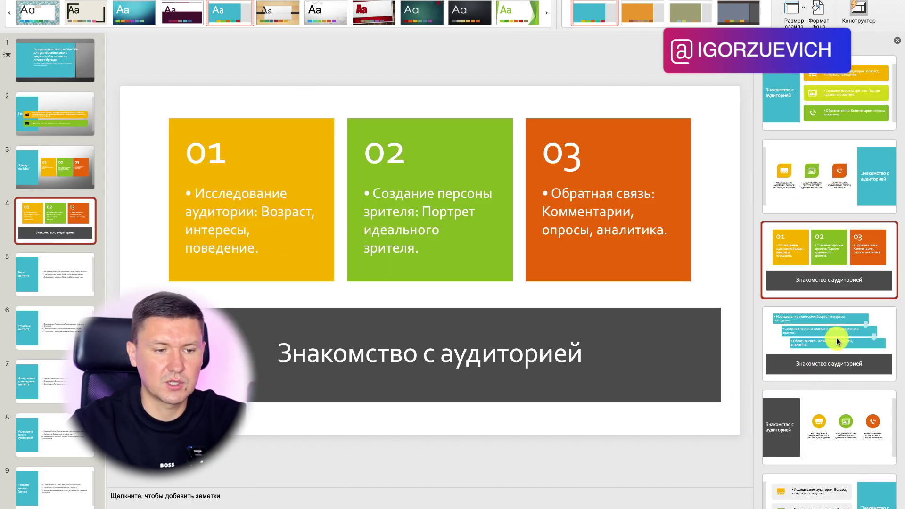
pyautogui.click(838, 330)
pyautogui.click(816, 99)
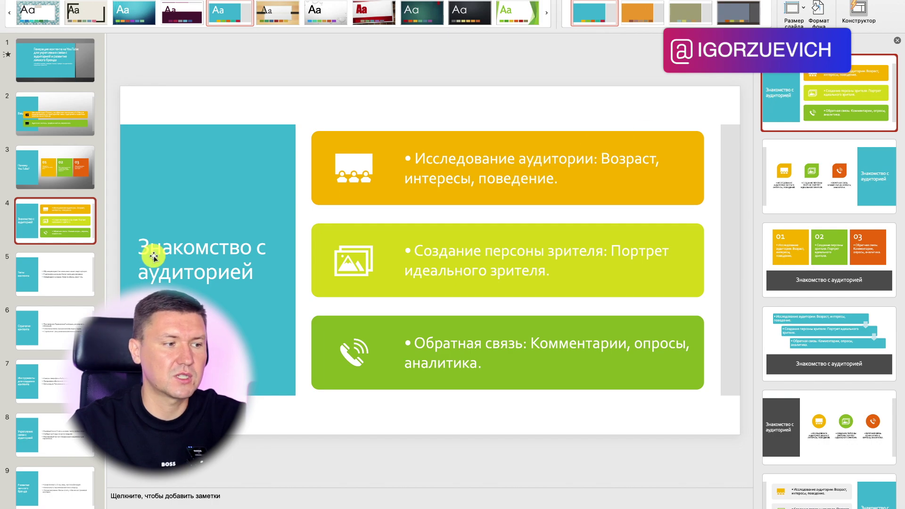
# - Apply the design idea with a dark title block and three round icons to slide 5, «Типы контента»
pyautogui.click(72, 255)
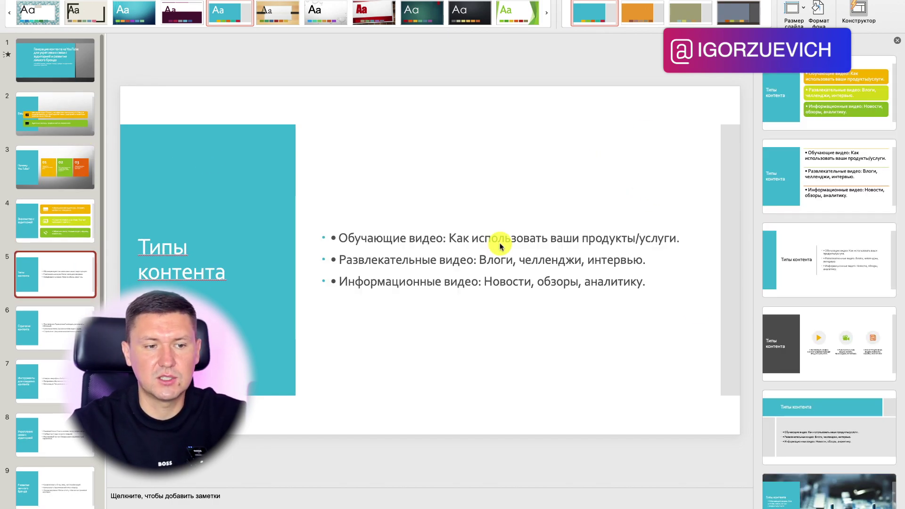
pyautogui.click(834, 323)
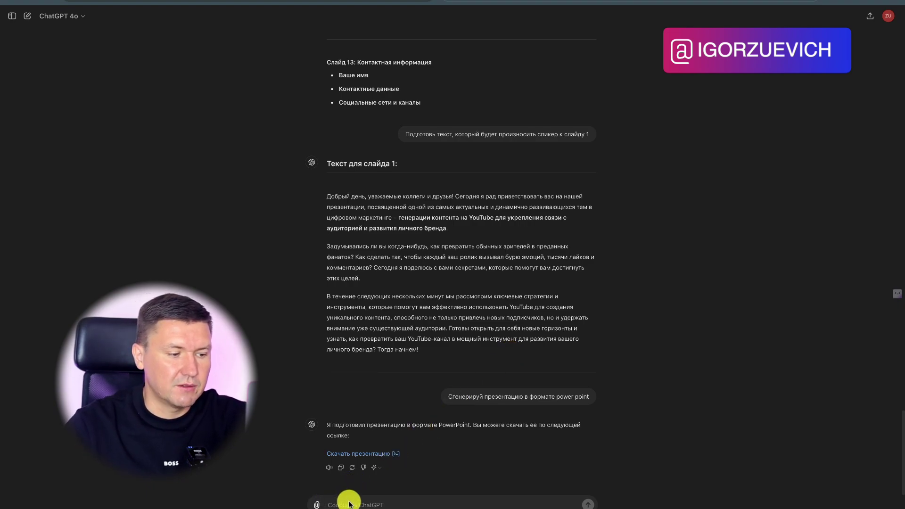
# - Switch to ChatGPT, attach the NVIDIA report PDF in a new chat, and ask it to extract the key points and prepare a 15-slide presentation
pyautogui.click(27, 17)
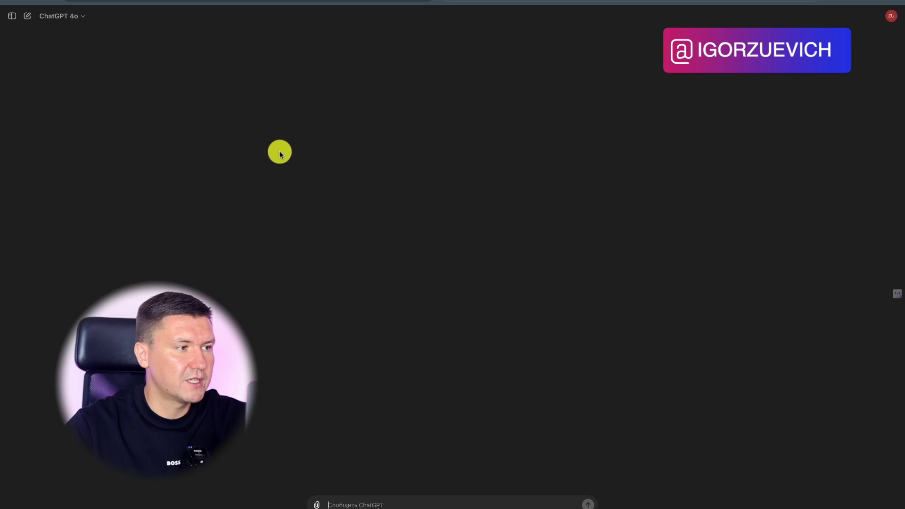
pyautogui.click(317, 505)
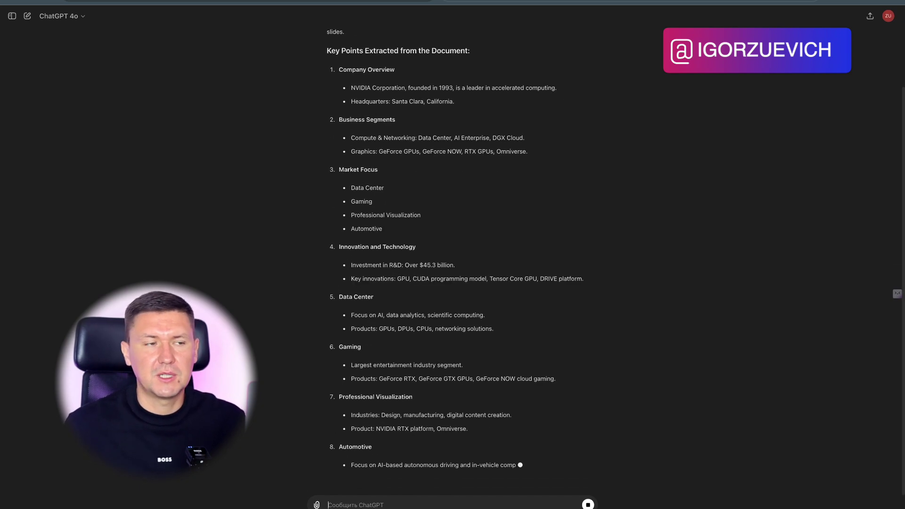
pyautogui.scroll(3, 390, 468)
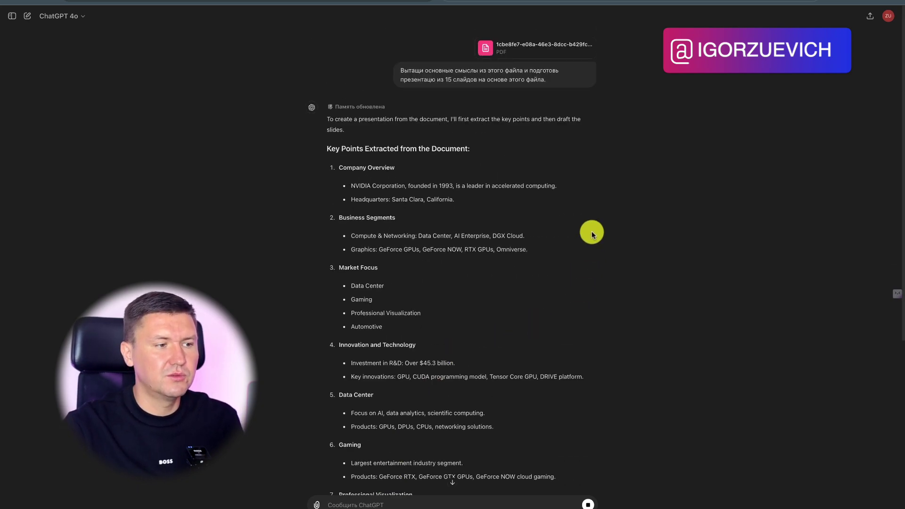
# - Look through the source NVIDIA annual report PDF, from the table of contents to the business and risk factor sections
pyautogui.scroll(-1, 594, 226)
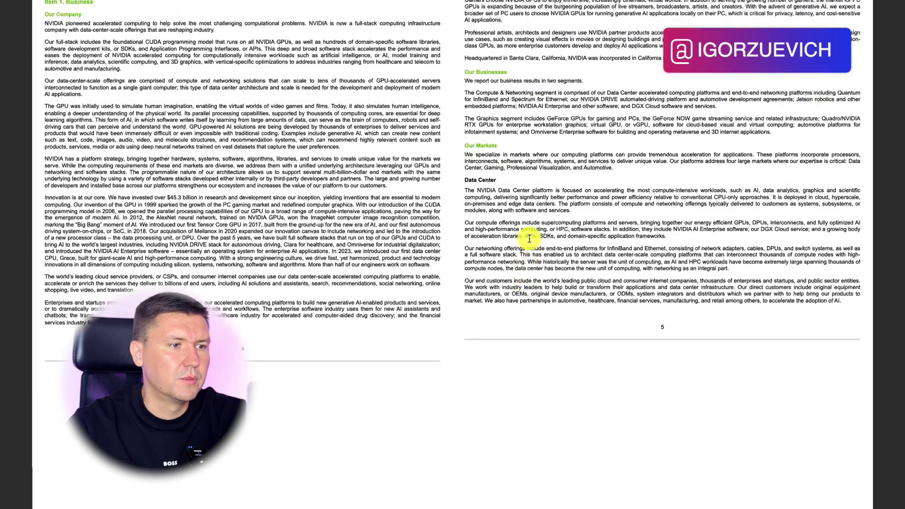
pyautogui.scroll(10, 530, 239)
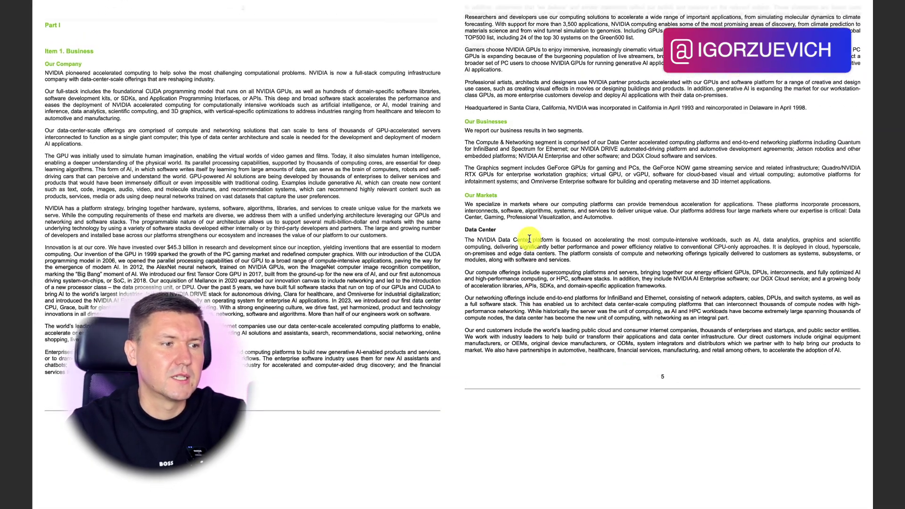
pyautogui.scroll(1, 530, 239)
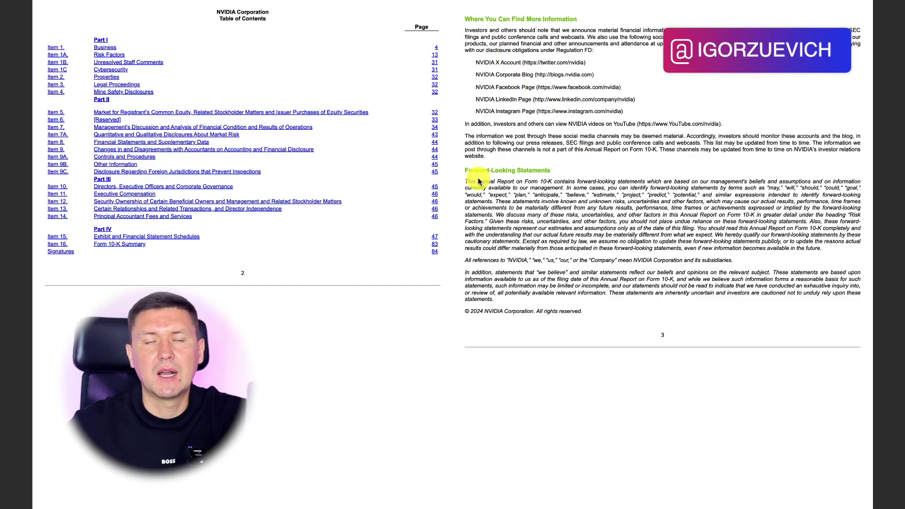
pyautogui.scroll(-20, 479, 182)
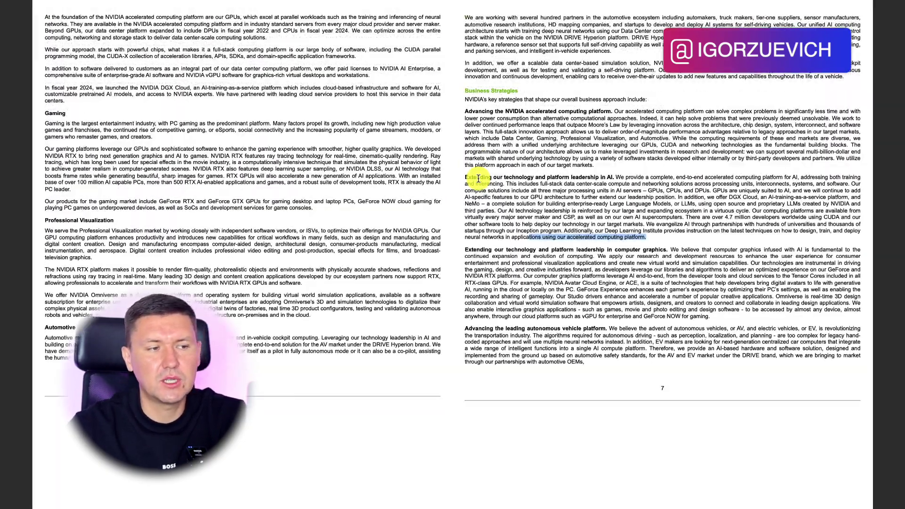
pyautogui.scroll(-20, 478, 178)
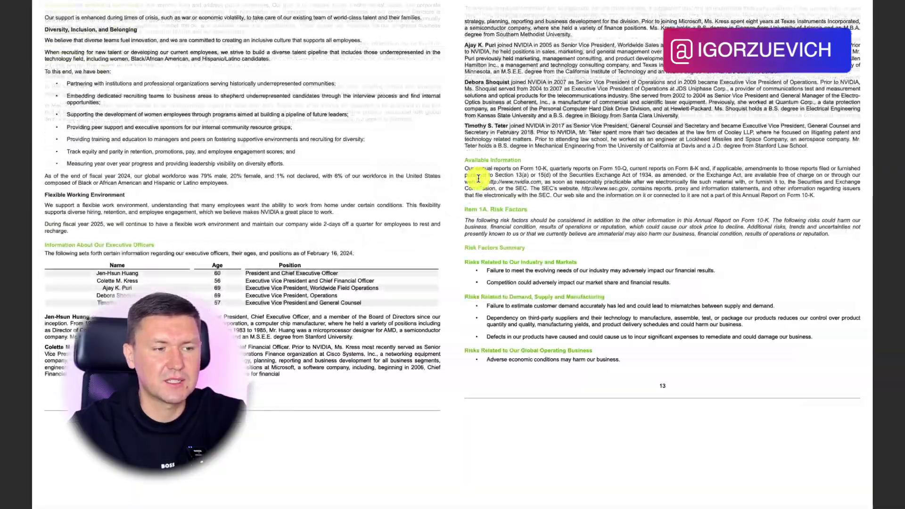
pyautogui.scroll(-20, 479, 179)
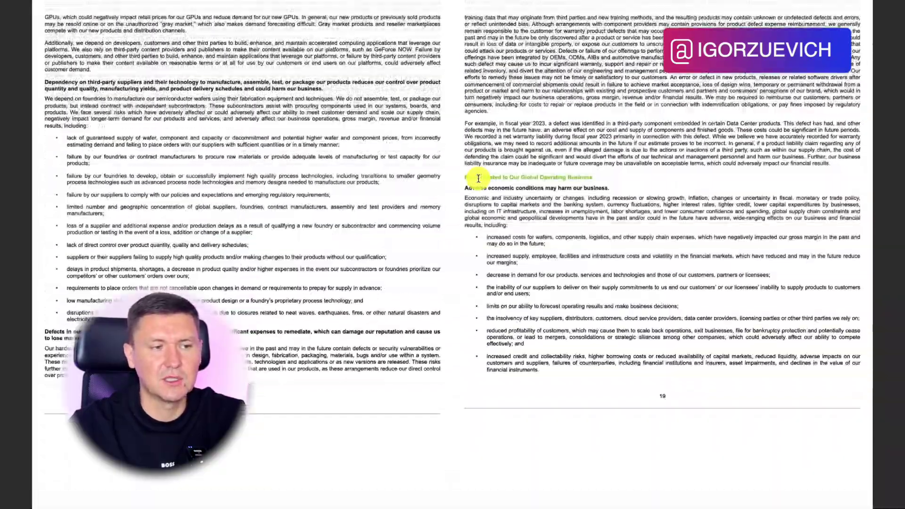
pyautogui.scroll(-10, 478, 179)
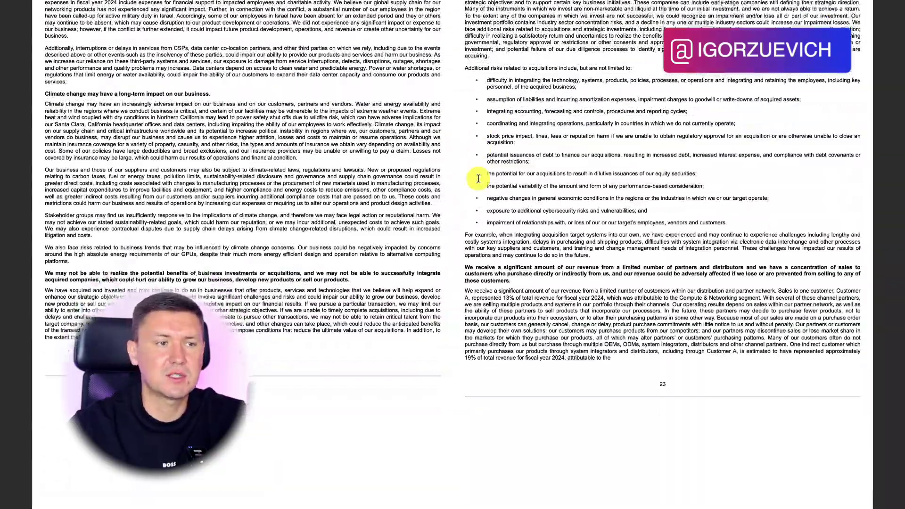
pyautogui.scroll(20, 478, 178)
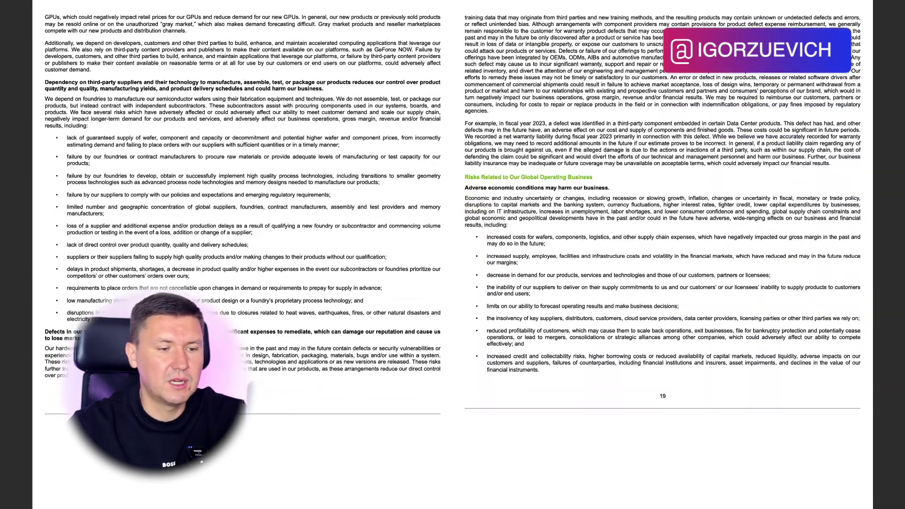
# - Return to ChatGPT in Google Chrome and review the extracted key points and the slide-by-slide outline of the NVIDIA presentation
pyautogui.moveTo(299, 505)
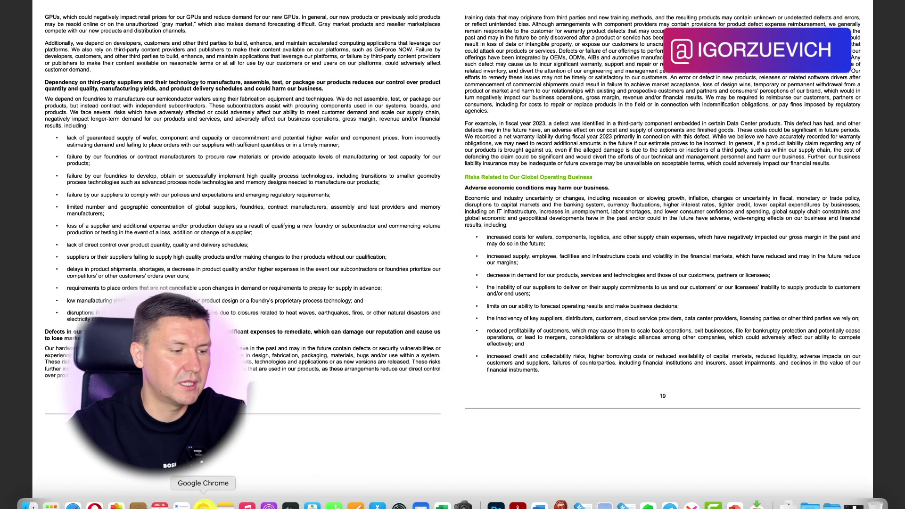
pyautogui.click(204, 506)
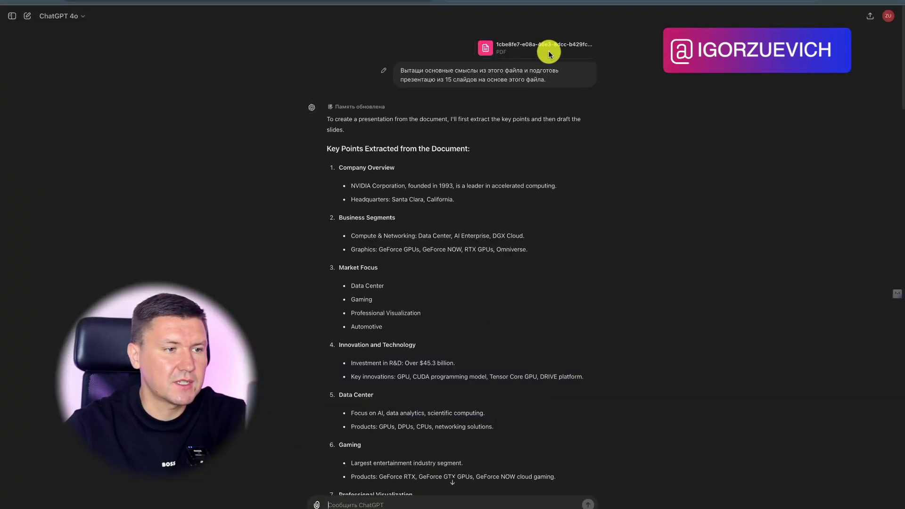
pyautogui.scroll(-15, 633, 225)
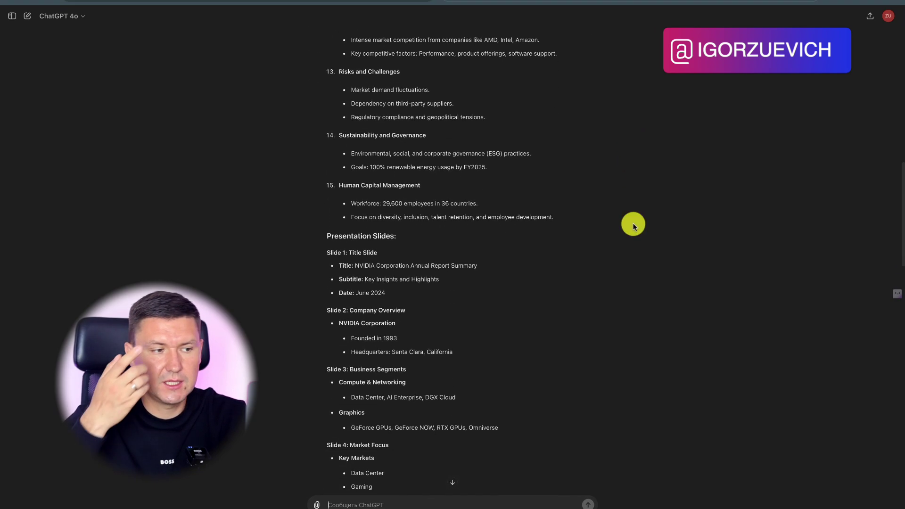
pyautogui.scroll(-10, 634, 225)
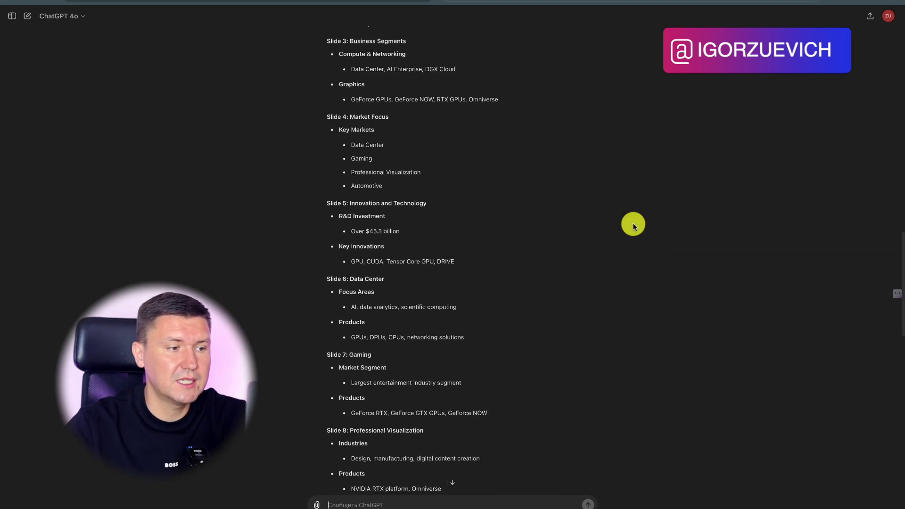
pyautogui.scroll(-10, 578, 183)
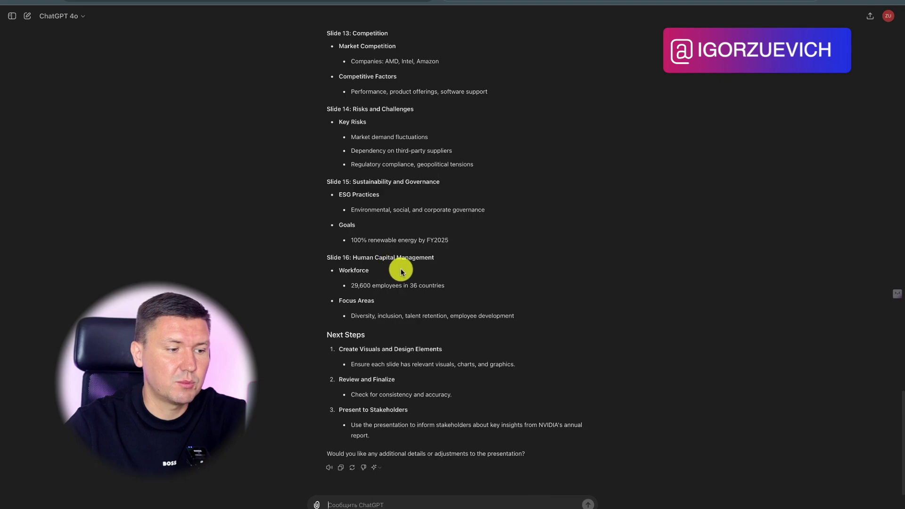
pyautogui.scroll(20, 473, 338)
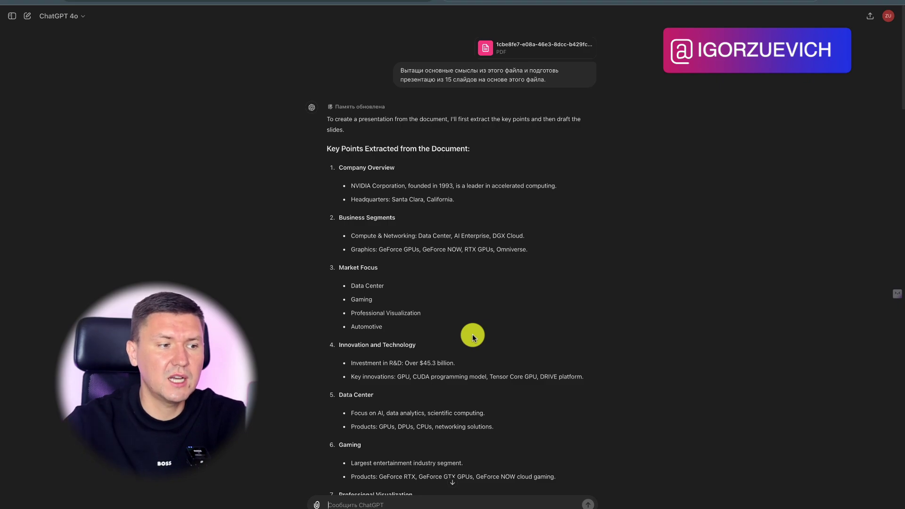
pyautogui.scroll(-20, 473, 338)
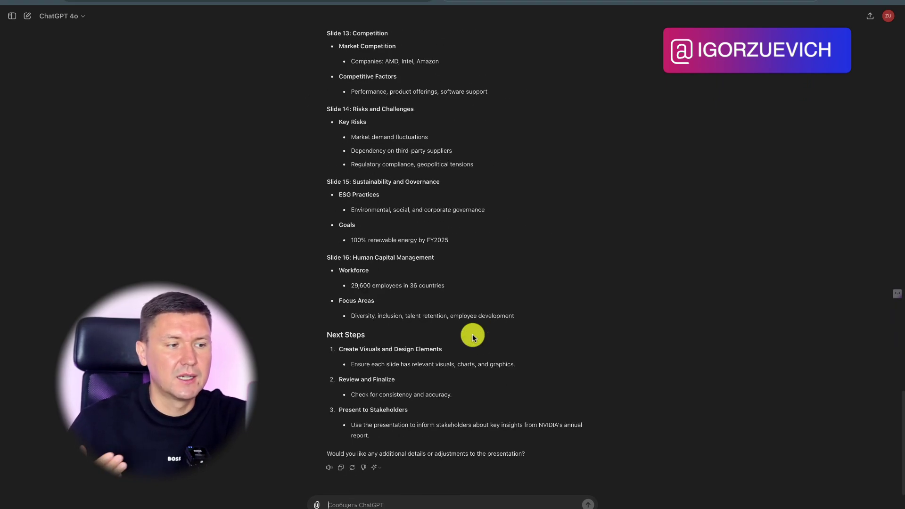
# - Send the request «Добавь графики и таблицы в эту презентацию» and review the charts and updated slides in the reply
pyautogui.click(471, 507)
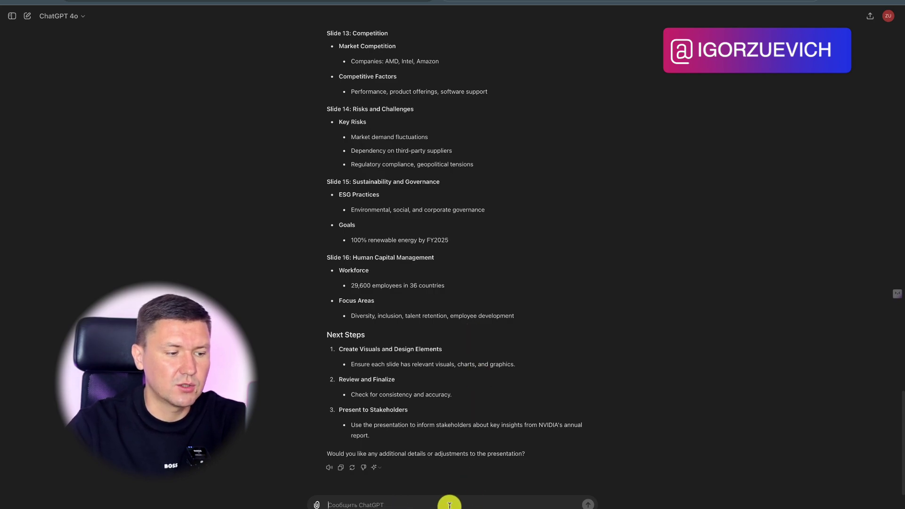
pyautogui.write('Добавь графики и таблицы в эту презентацию')
pyautogui.press('Return')
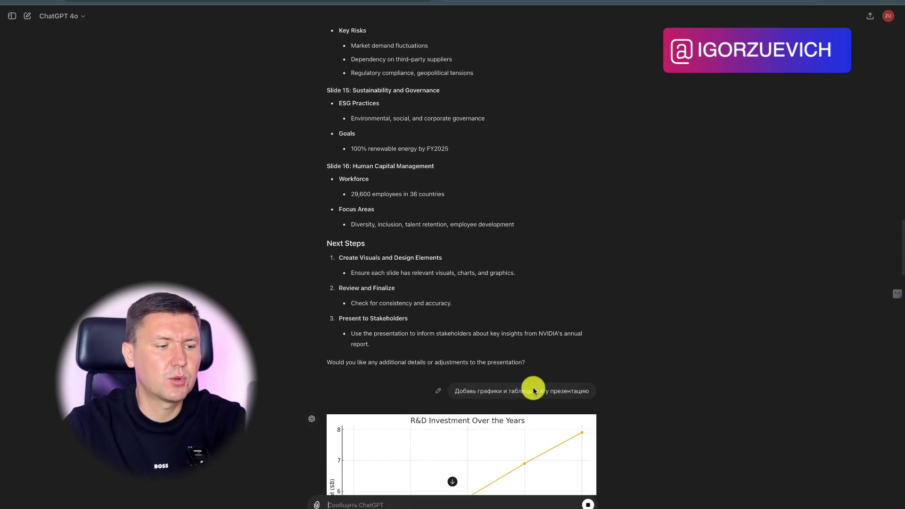
pyautogui.scroll(-4, 625, 383)
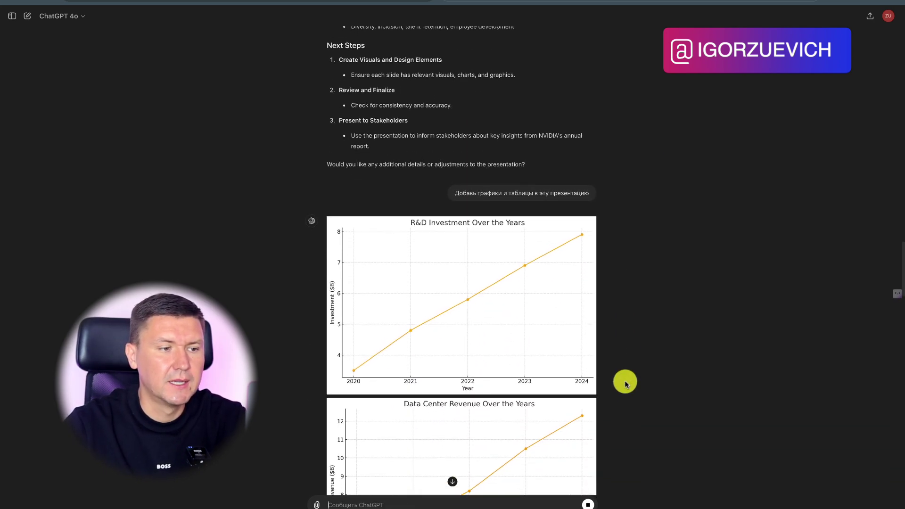
pyautogui.scroll(-15, 624, 380)
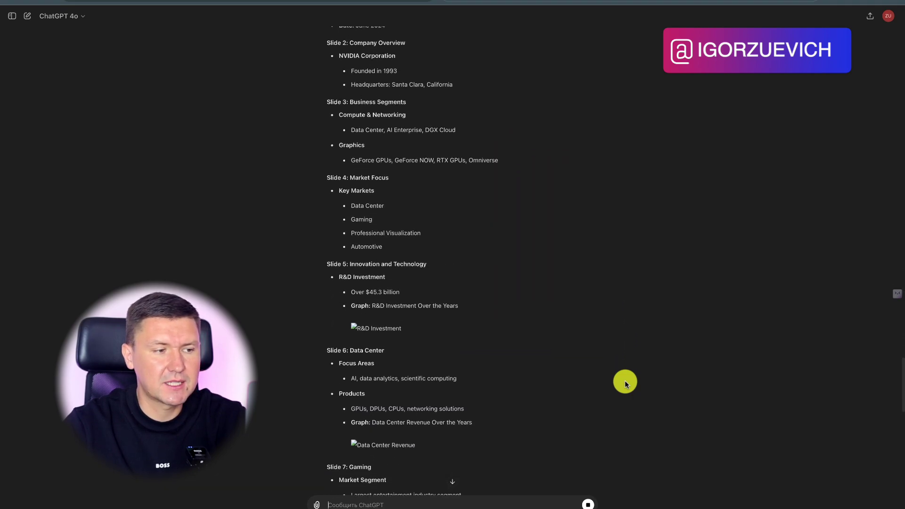
pyautogui.scroll(-15, 624, 380)
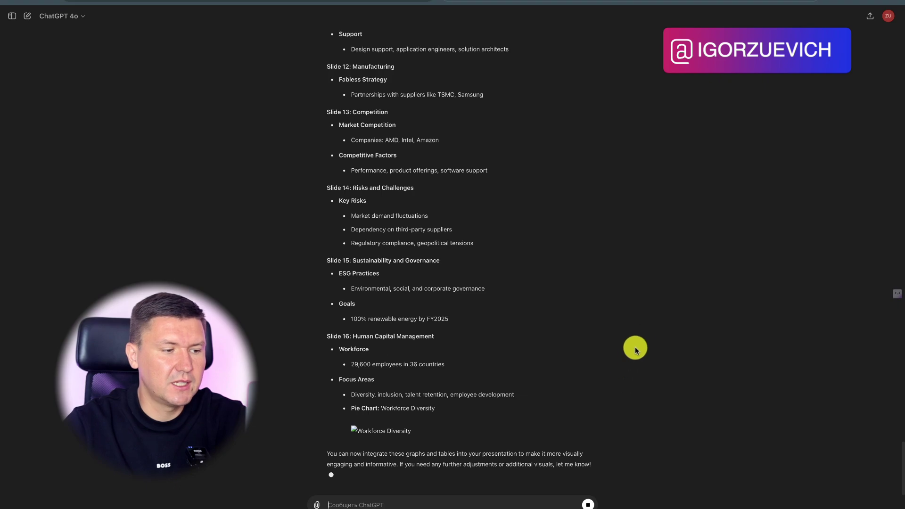
pyautogui.scroll(15, 639, 336)
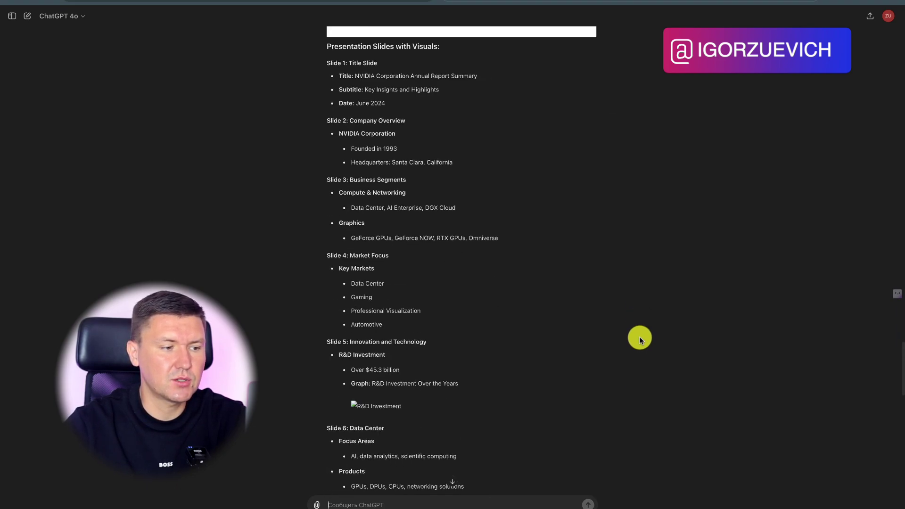
# - Read through the updated NVIDIA slide texts with visuals, from the title slide to the human capital management slide
pyautogui.scroll(-5, 640, 337)
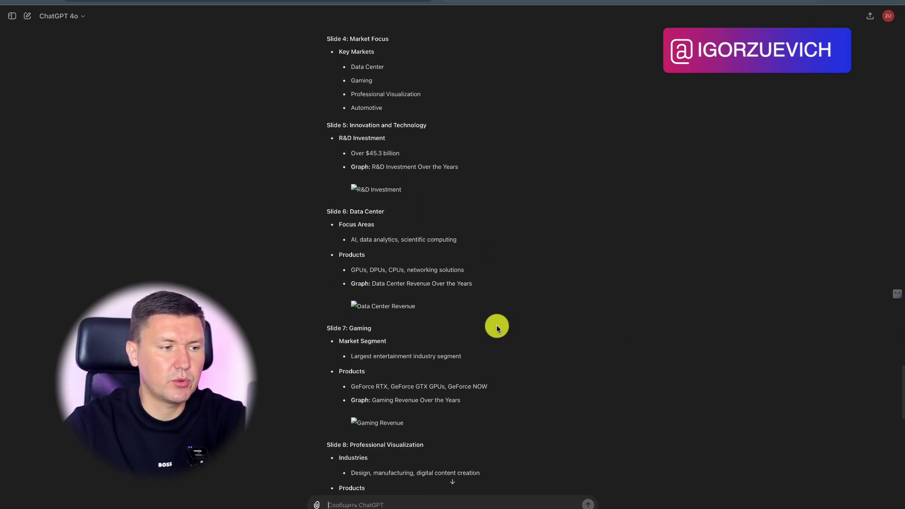
pyautogui.scroll(-1, 498, 328)
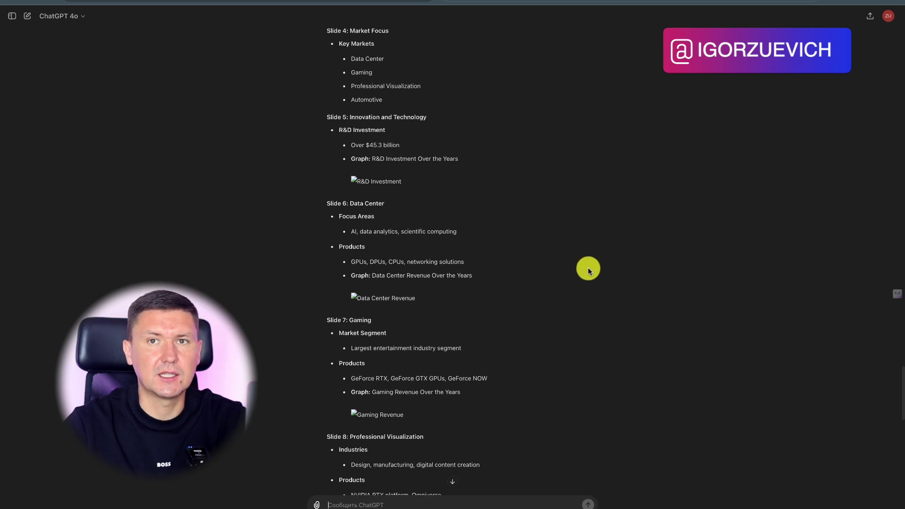
pyautogui.scroll(-20, 588, 267)
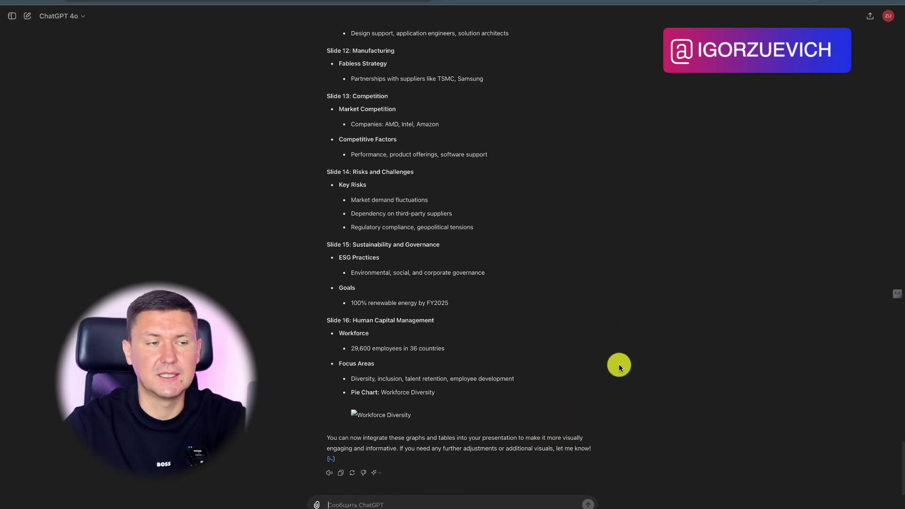
pyautogui.scroll(20, 606, 356)
pyautogui.scroll(-20, 630, 317)
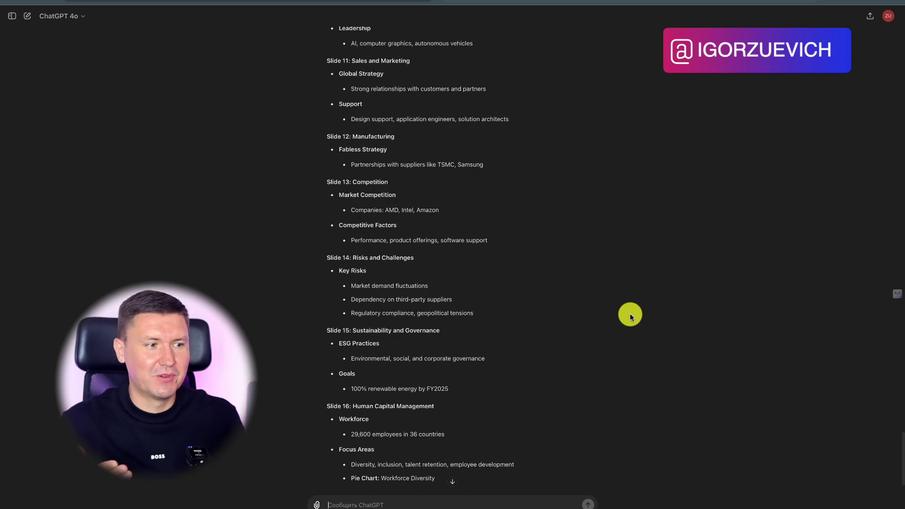
# - Send the request «Сгенерируй полноценный файл в формает Power Point этой презентации», download the generated NVIDIA presentation and open it in PowerPoint
pyautogui.scroll(-3, 567, 252)
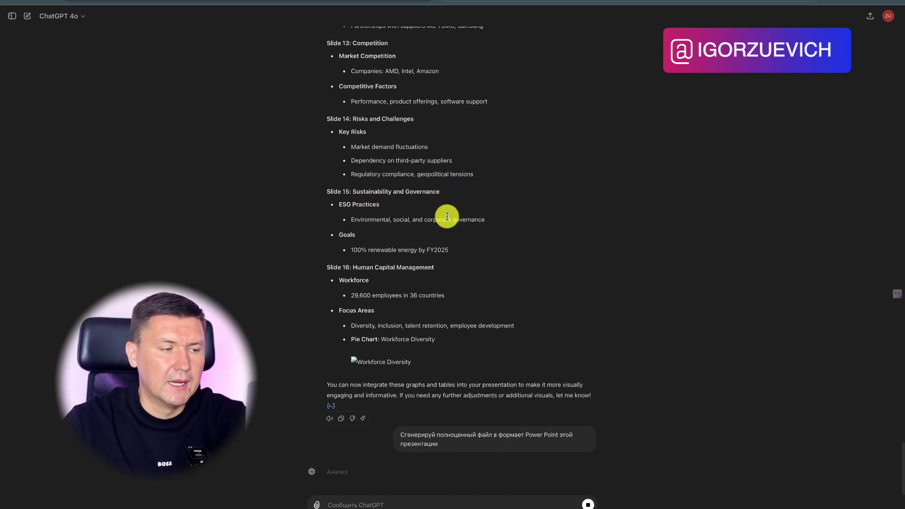
pyautogui.scroll(3, 446, 217)
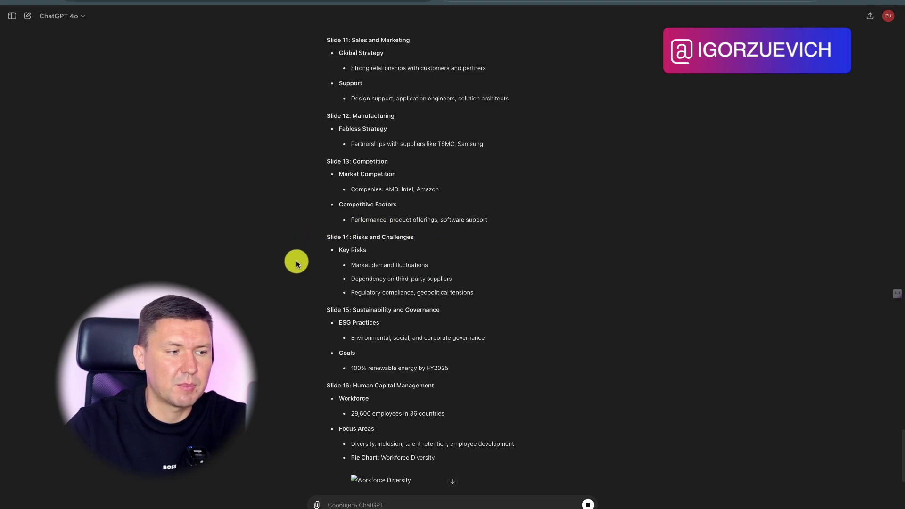
pyautogui.scroll(5, 391, 264)
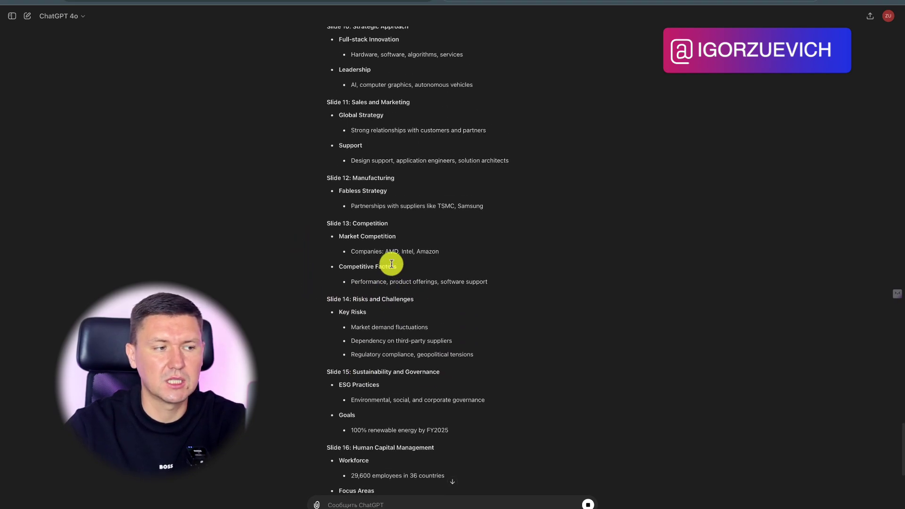
pyautogui.scroll(15, 392, 264)
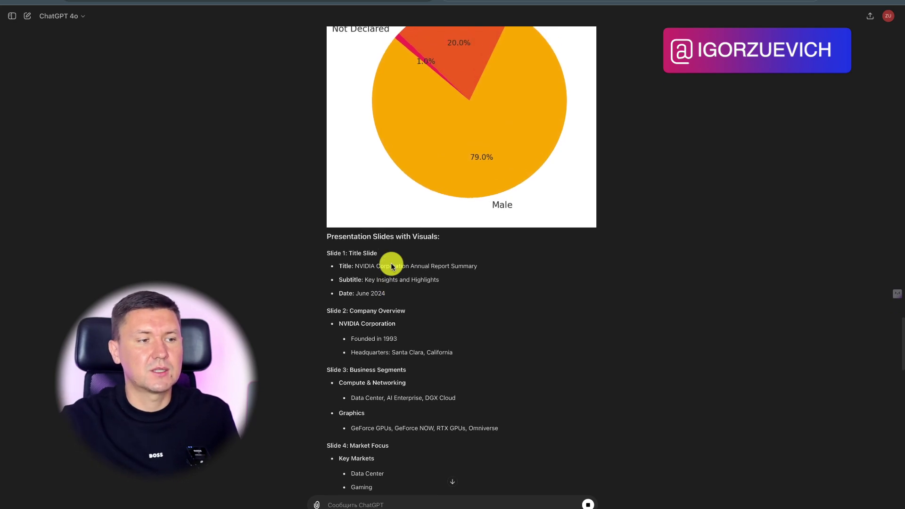
pyautogui.scroll(-12, 391, 264)
pyautogui.scroll(-1, 392, 266)
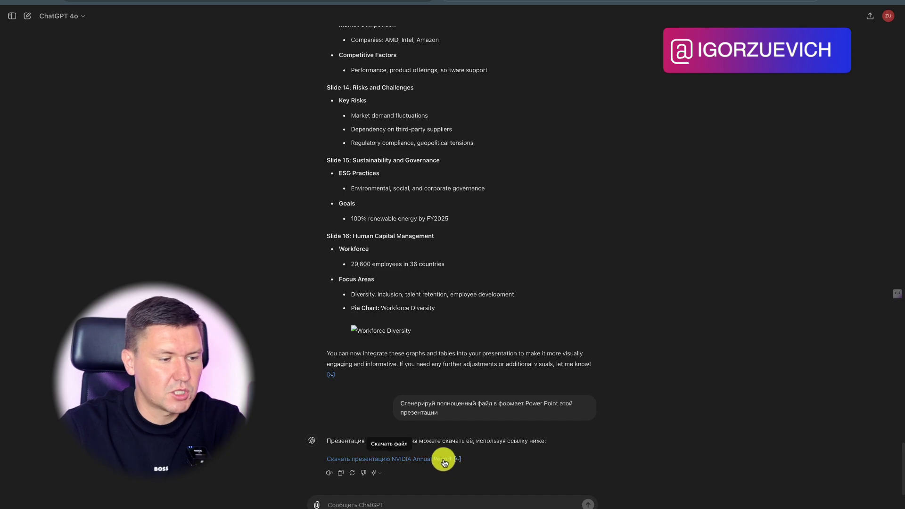
pyautogui.click(443, 462)
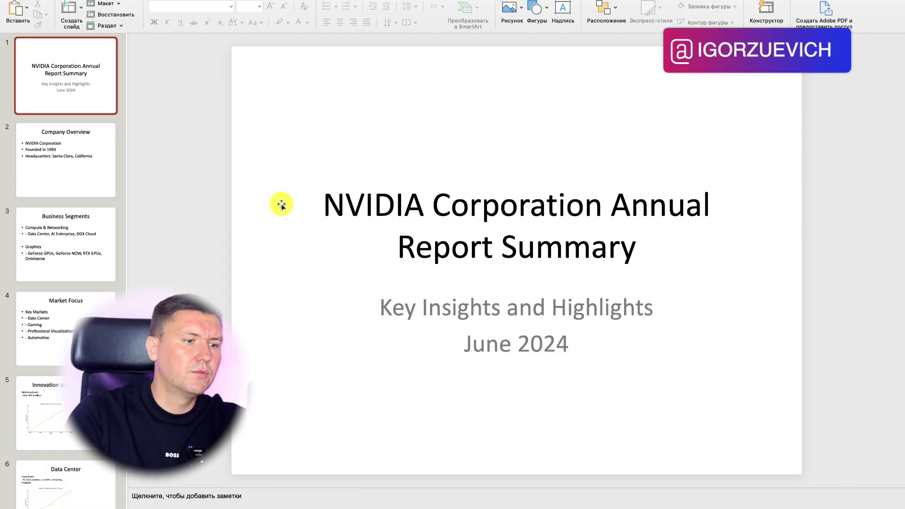
# - Check the Company Overview and title slides, and set the presentation's slide size to widescreen (16:9)
pyautogui.click(71, 177)
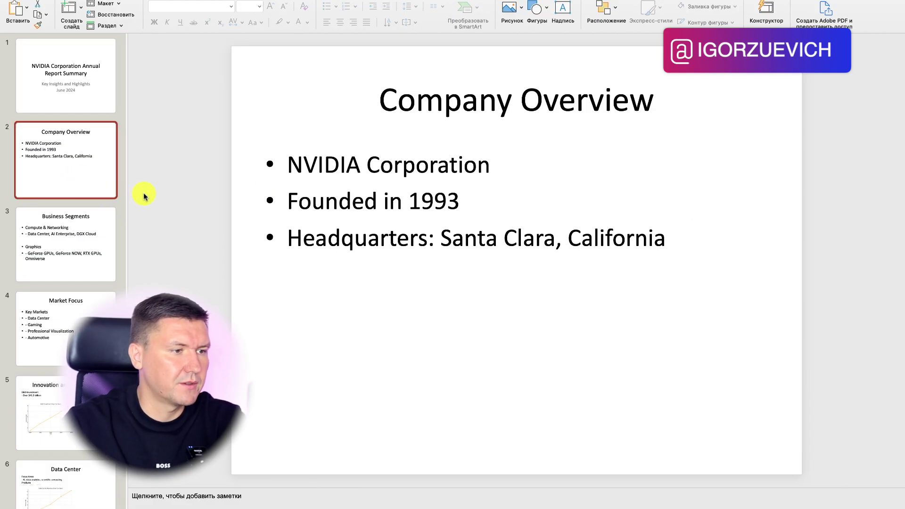
pyautogui.scroll(-1, 144, 196)
pyautogui.scroll(1, 144, 196)
pyautogui.click(90, 96)
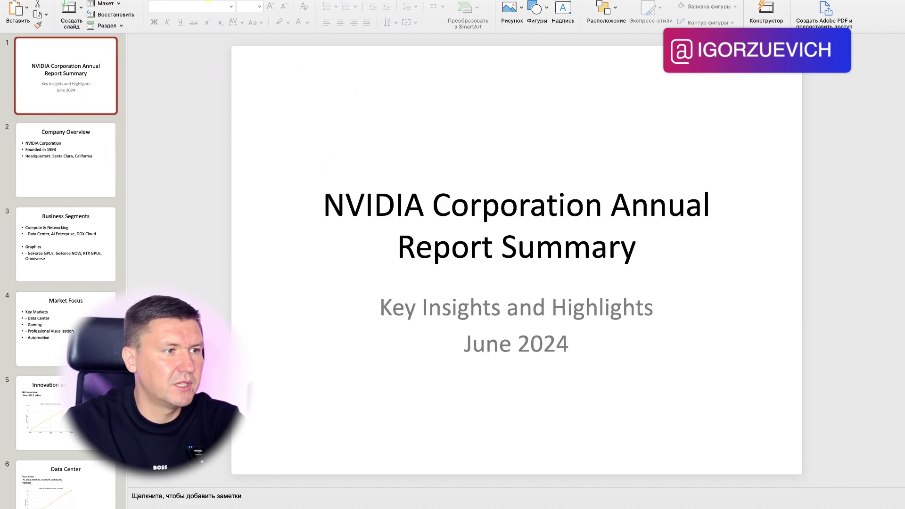
pyautogui.click(167, 2)
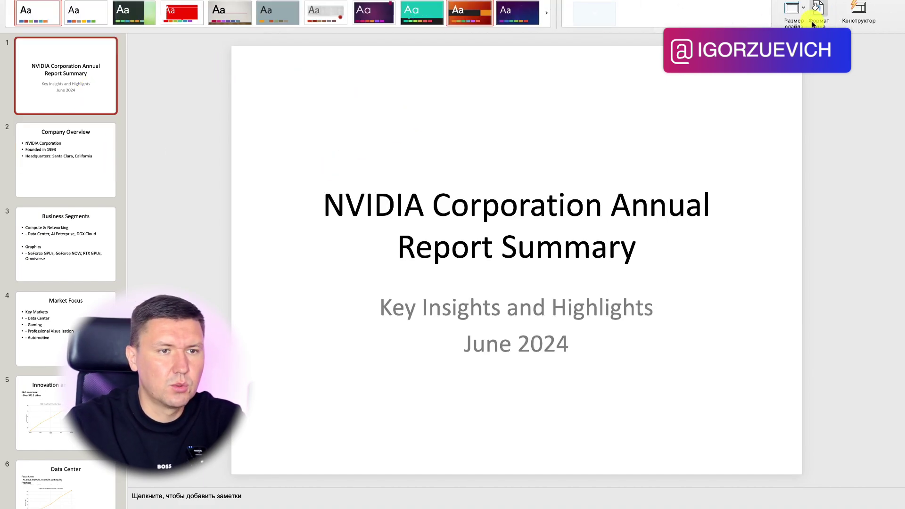
pyautogui.click(796, 8)
pyautogui.click(811, 39)
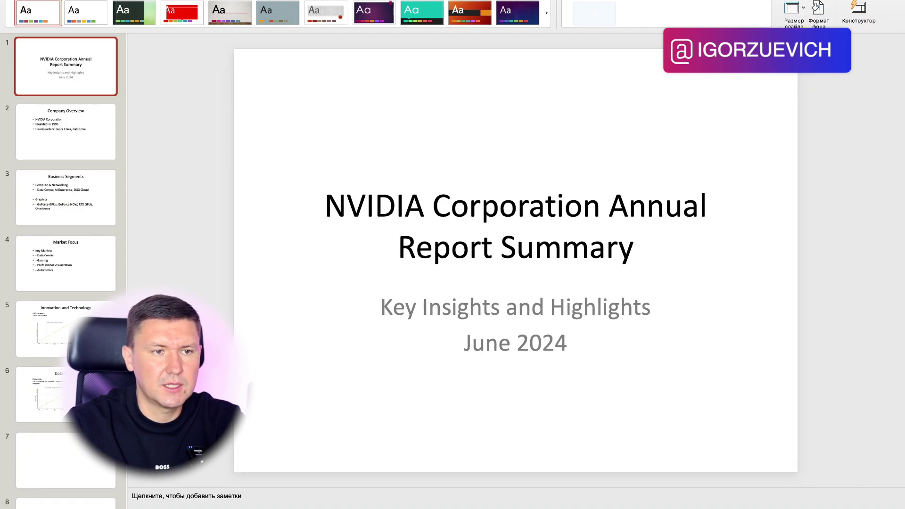